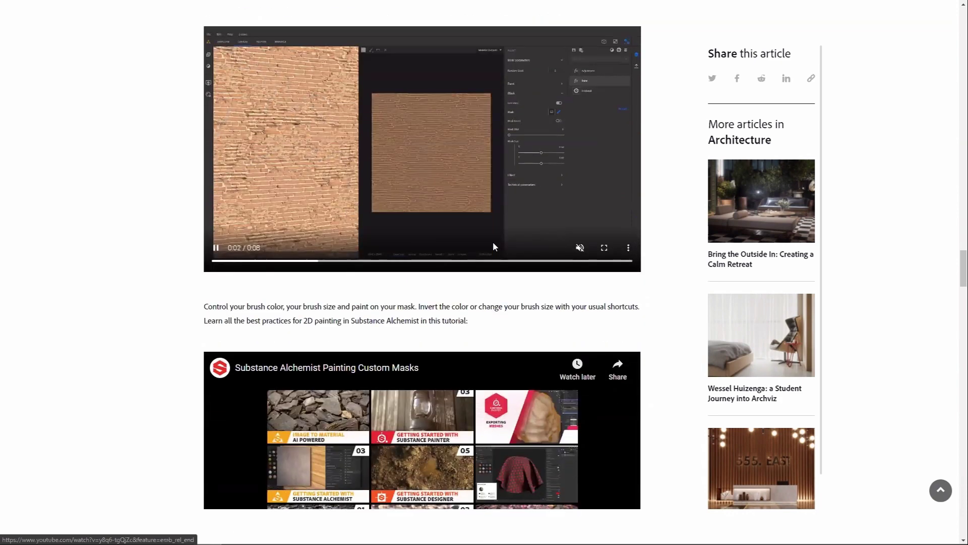
Read through the article's section on painting custom masks and on to the section about new content.
scroll(448, 198, "down", 2)
scroll(447, 199, "down", 2)
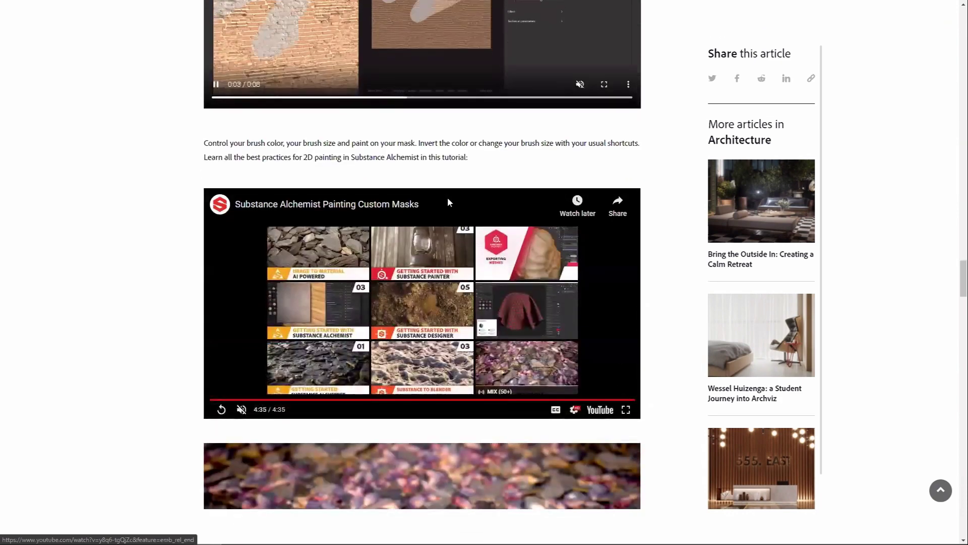
scroll(456, 202, "down", 2)
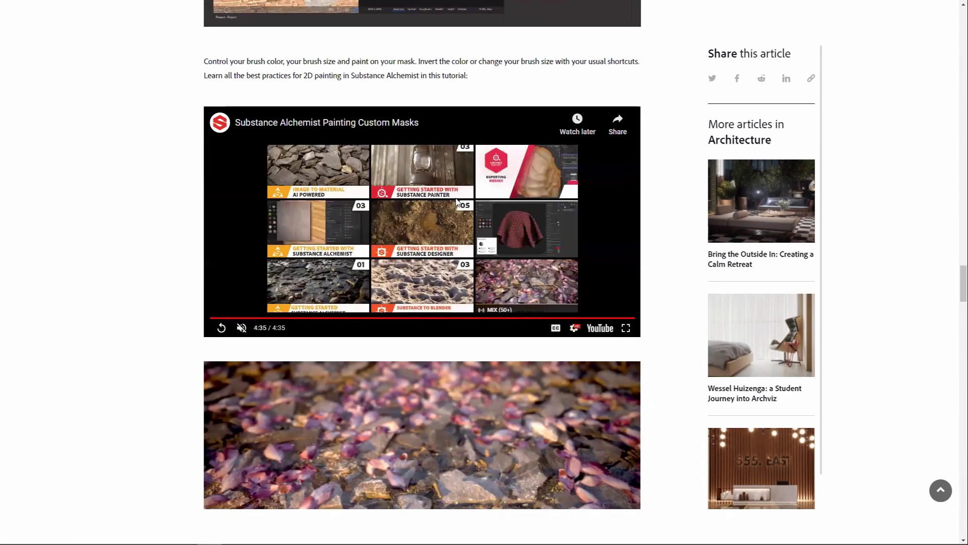
scroll(456, 202, "down", 4)
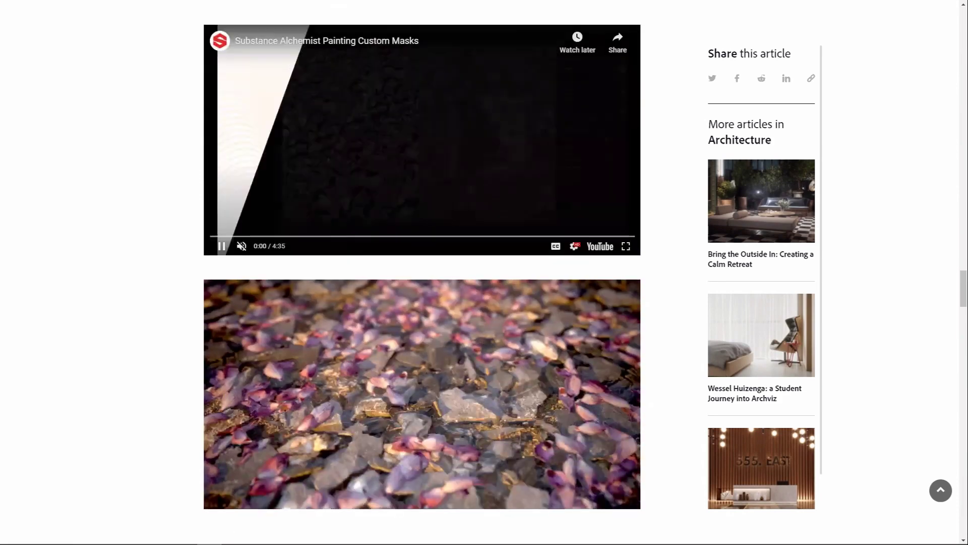
scroll(422, 254, "down", 10)
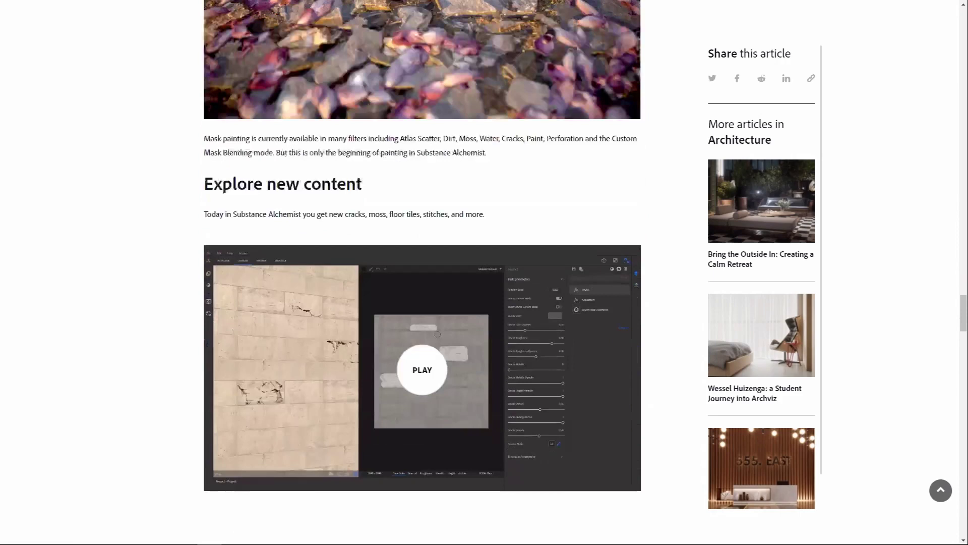
scroll(422, 255, "down", 2)
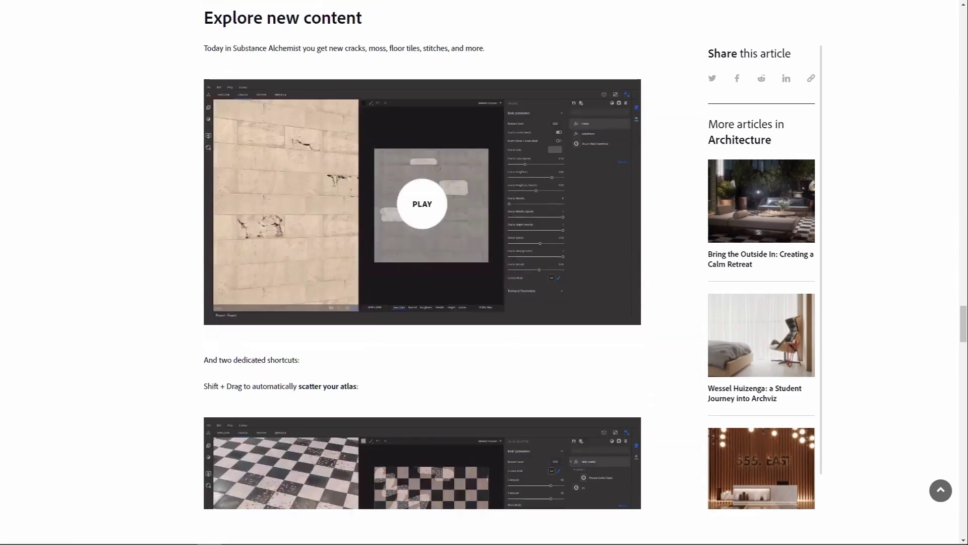
Play the demo video of the new content and read about the atlas scatter and decal positioning shortcuts.
left_click(467, 205)
scroll(467, 204, "down", 2)
scroll(467, 205, "up", 2)
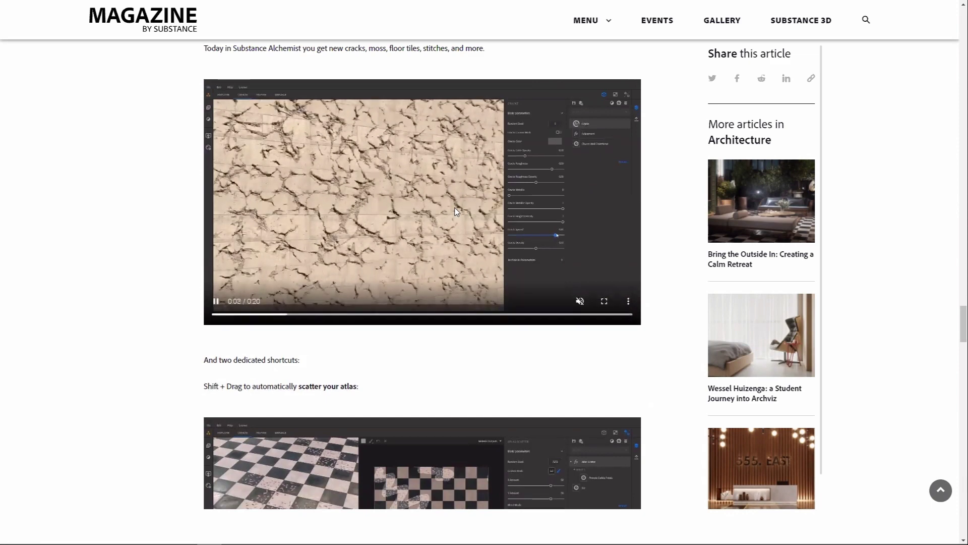
scroll(460, 213, "down", 5)
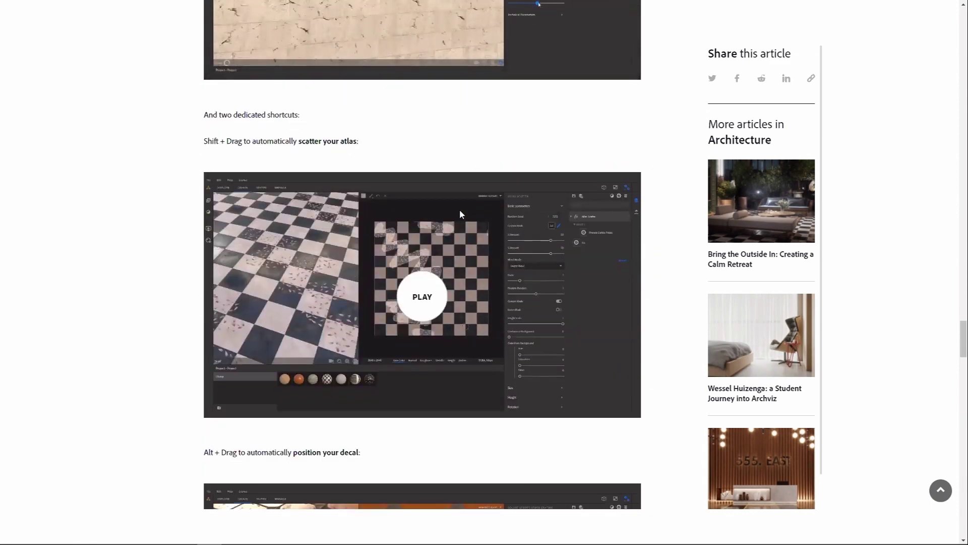
scroll(459, 214, "down", 2)
scroll(465, 222, "down", 7)
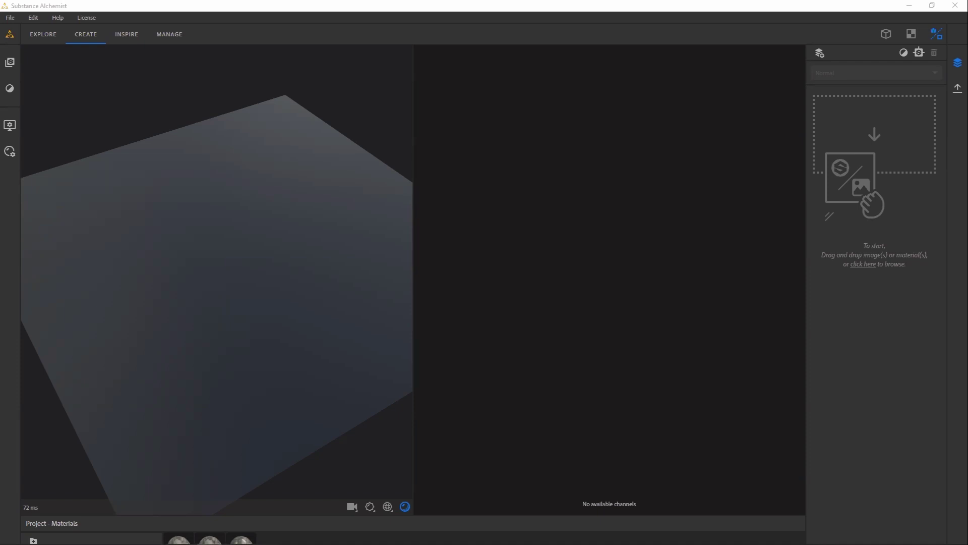
Switch to Substance Alchemist, import rocks.tif and create a material with the AI Powered Image to material template.
left_click_drag(500, 407, 344, 277)
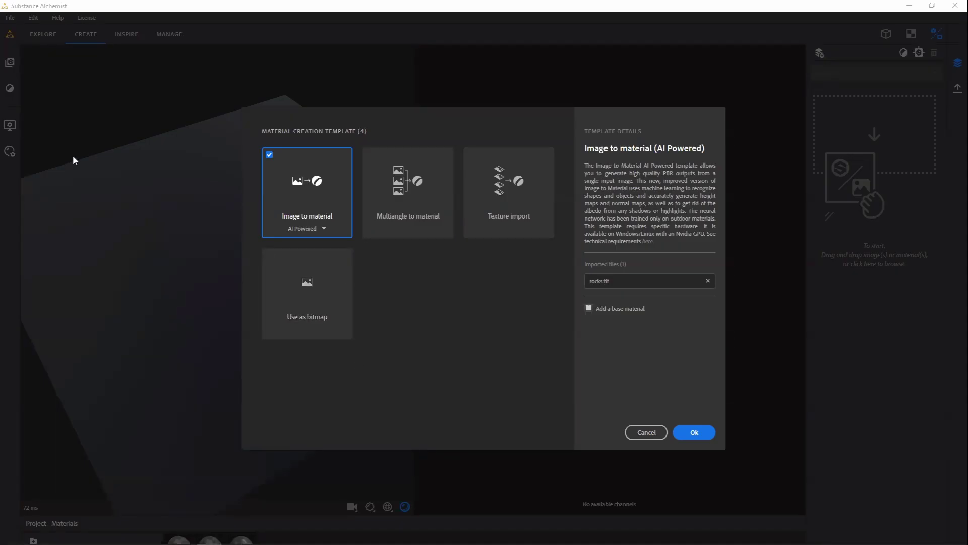
left_click(324, 228)
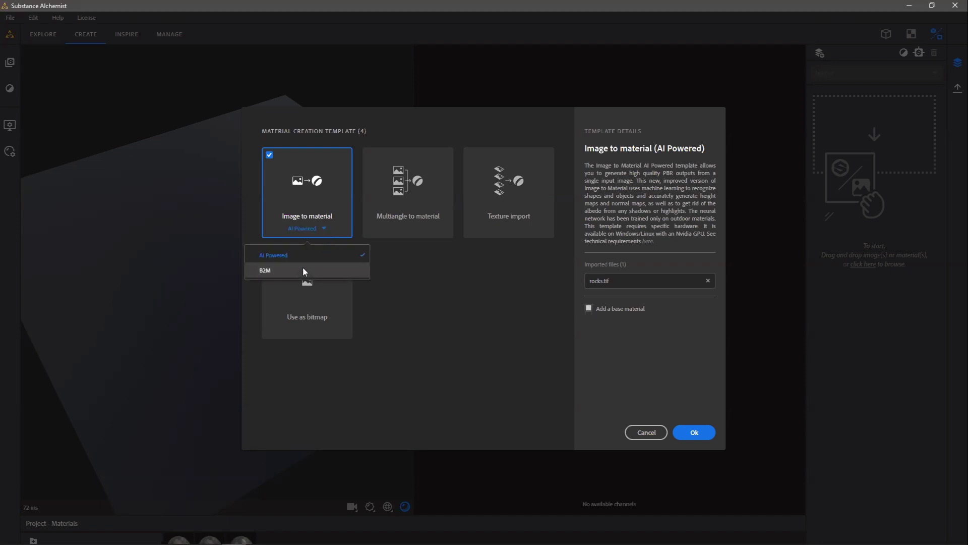
left_click(292, 254)
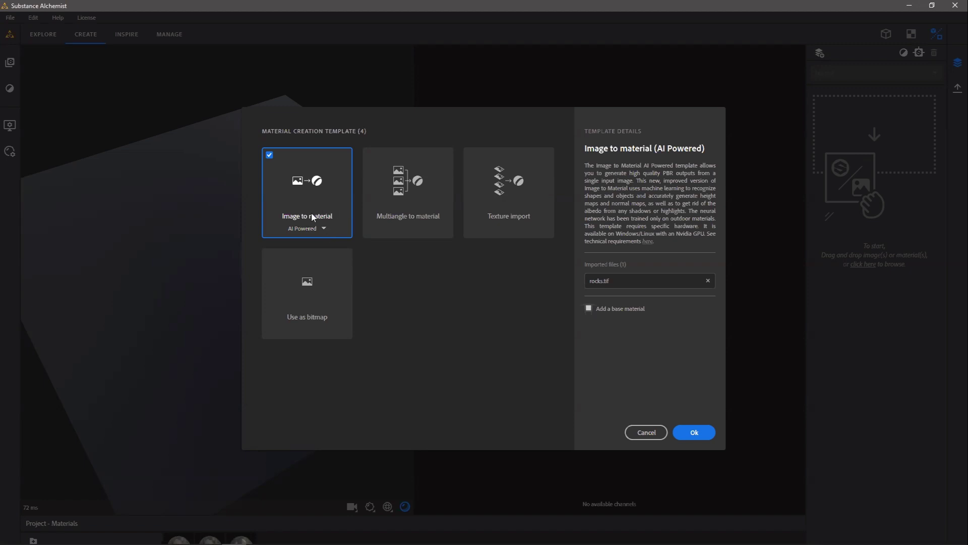
left_click(694, 433)
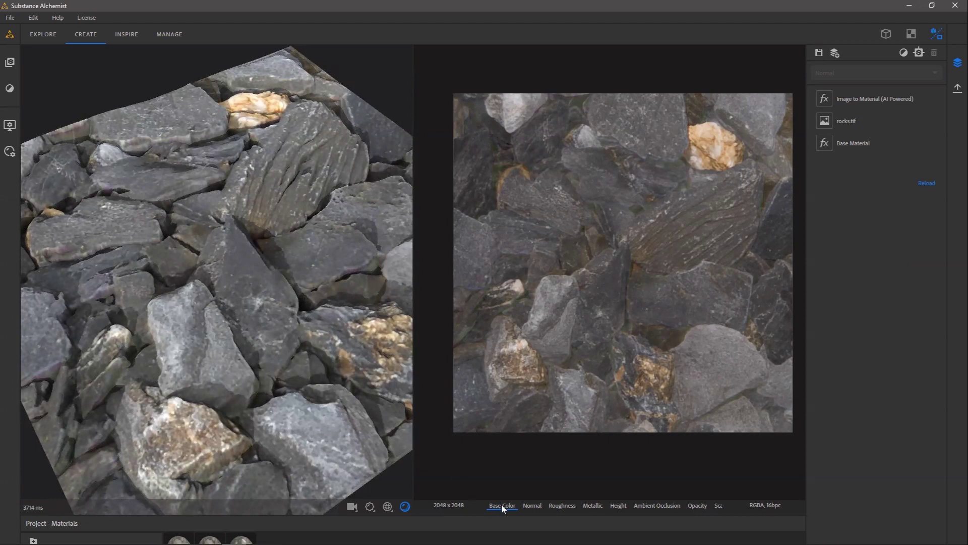
Compare the rock material's Scan 1 channel with its Base Color channel in the 2D view.
mouse_move(683, 513)
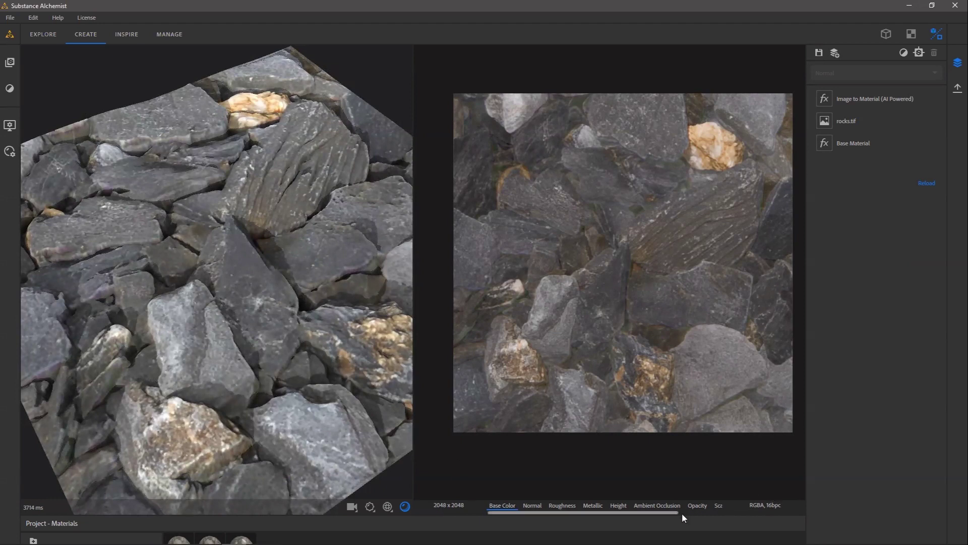
left_click_drag(667, 512, 693, 510)
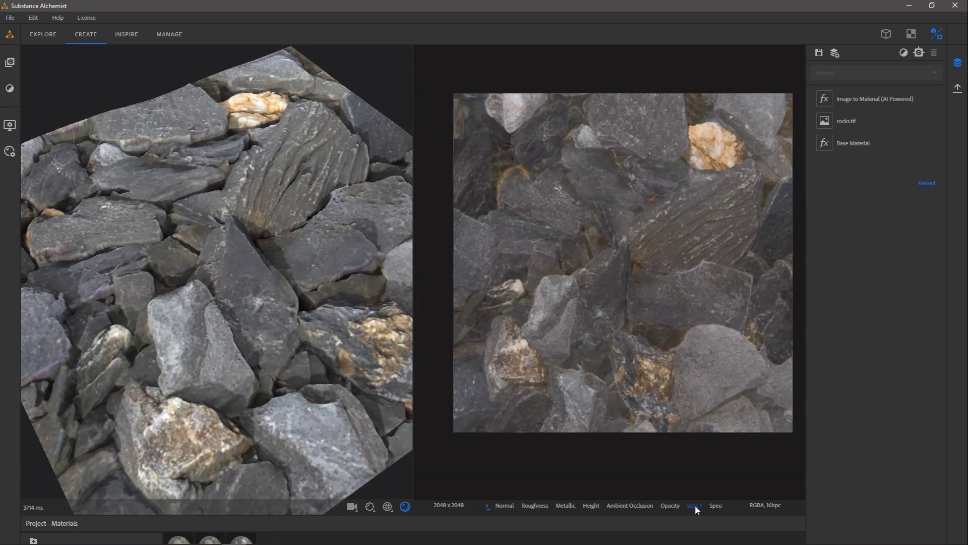
left_click(695, 506)
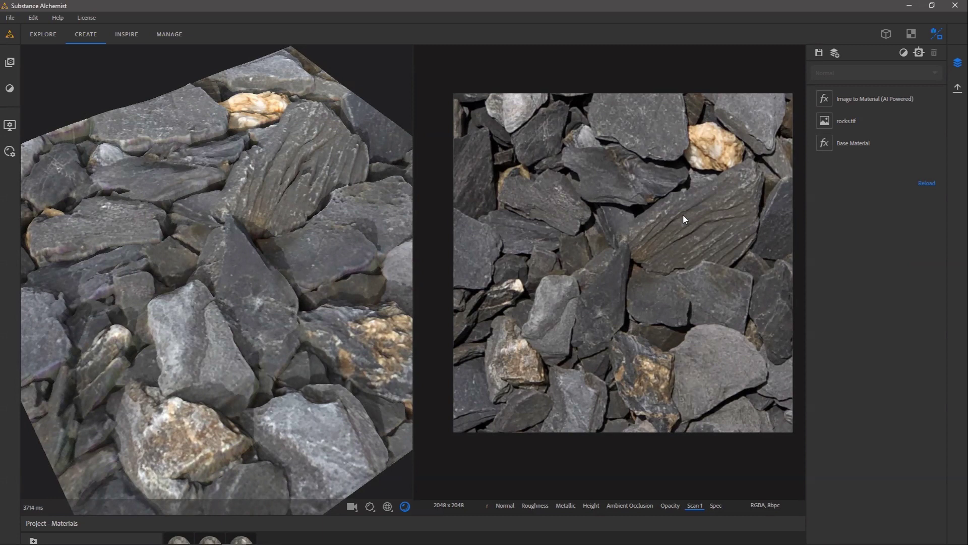
left_click_drag(550, 512, 507, 512)
left_click(504, 505)
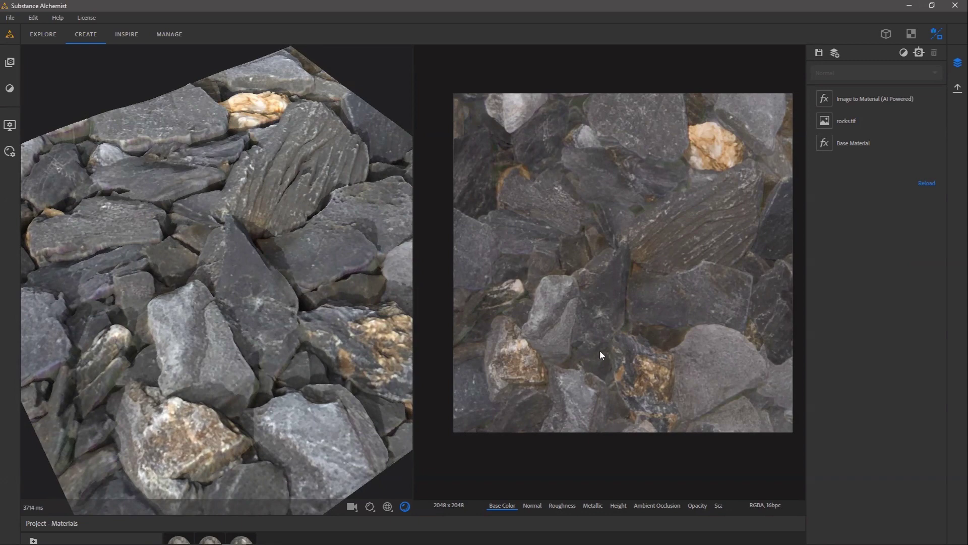
With the Normal channel shown, set the Image to Material filter's Normal Intensity to 0.05 and Normal Details to 0.54.
left_click(531, 506)
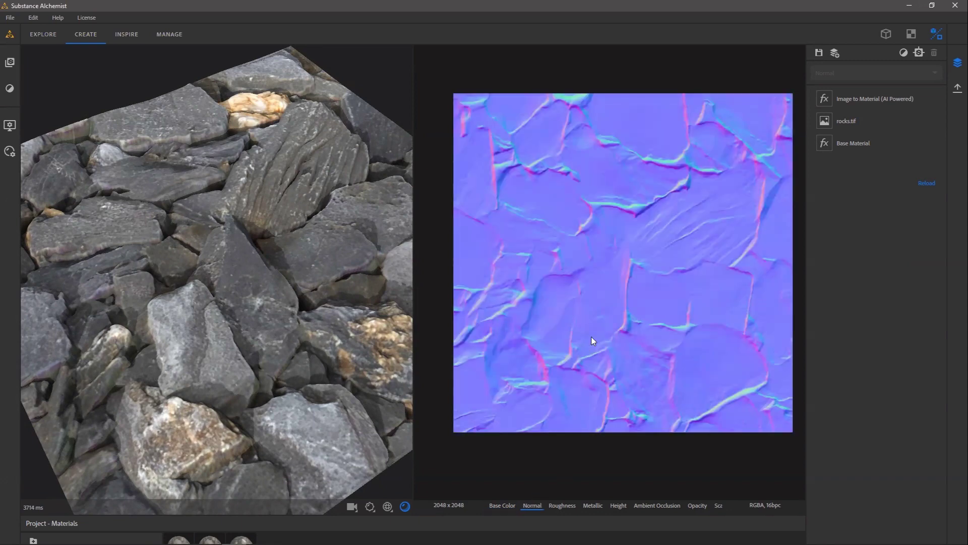
left_click(862, 99)
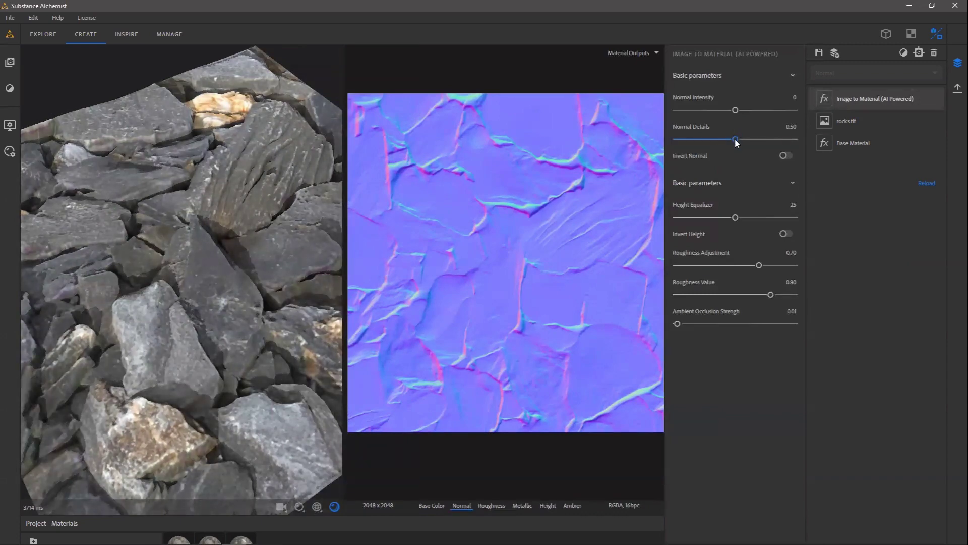
left_click_drag(735, 139, 738, 110)
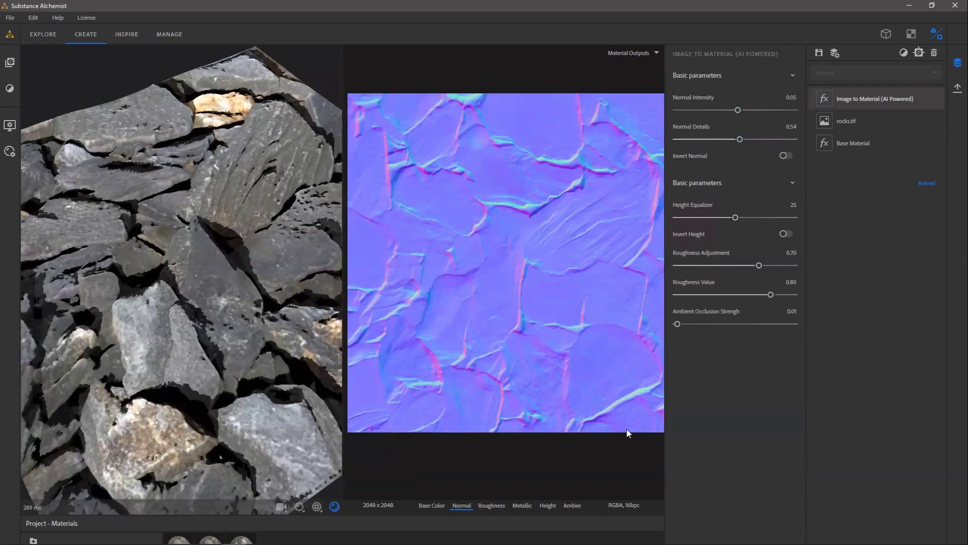
Viewing the Roughness and Height channels, set Roughness Adjustment to 0.78, Roughness Value to 0.83 and Height Equalizer to 28.02.
left_click(491, 504)
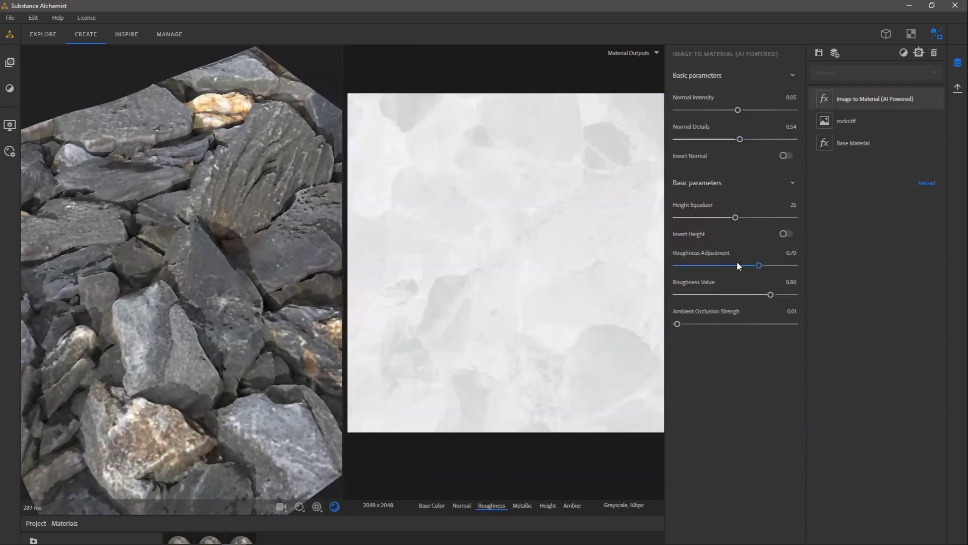
left_click_drag(758, 265, 774, 295)
left_click(548, 505)
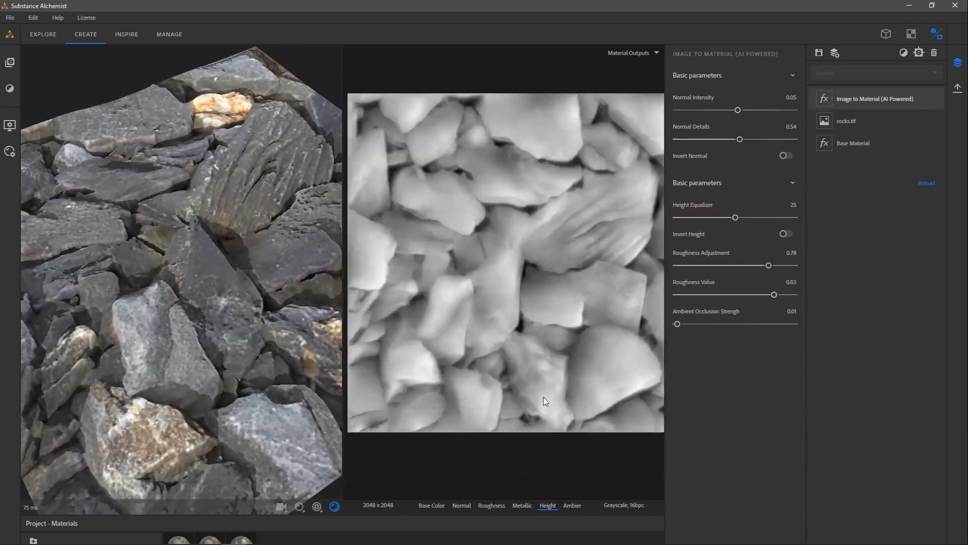
left_click_drag(736, 217, 742, 218)
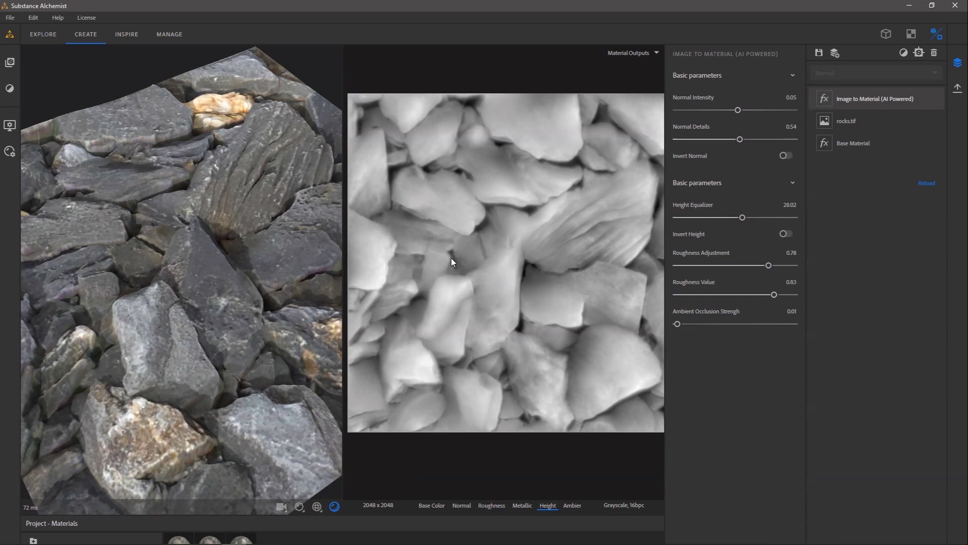
With the ambient occlusion channel shown, set the Ambient Occlusion Strength to 0.04 and return to the Base Color channel.
left_click(570, 505)
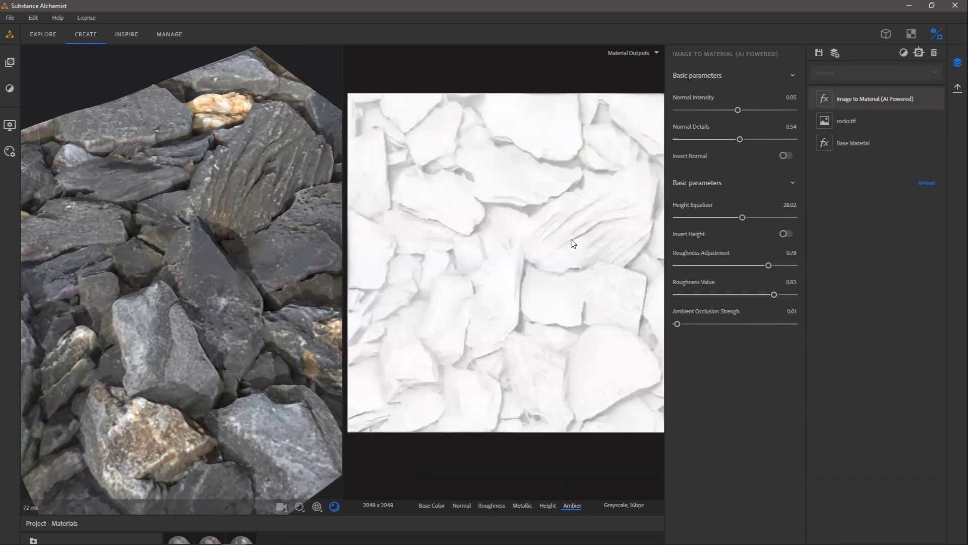
mouse_move(678, 327)
left_mouse_down()
mouse_move(691, 326)
mouse_move(682, 328)
left_mouse_up()
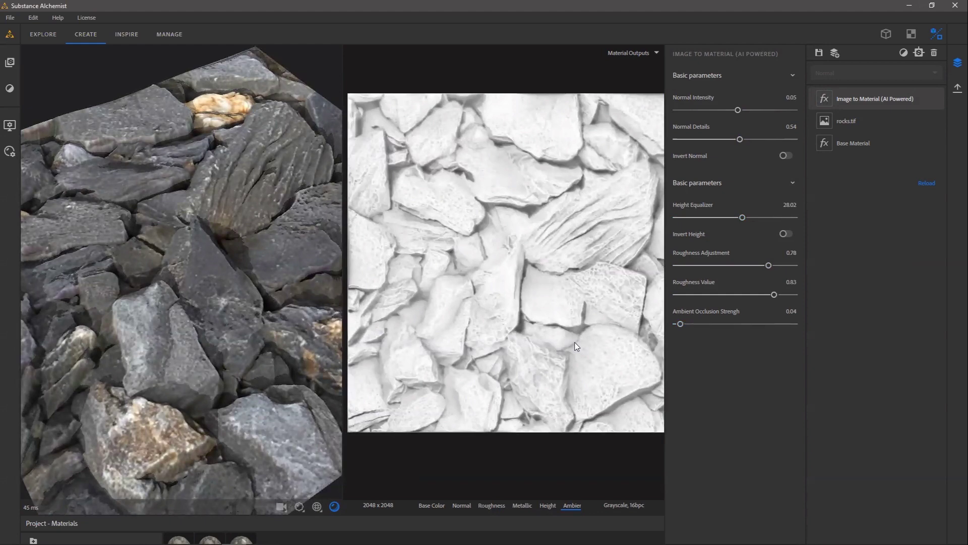
left_click_drag(240, 287, 261, 321)
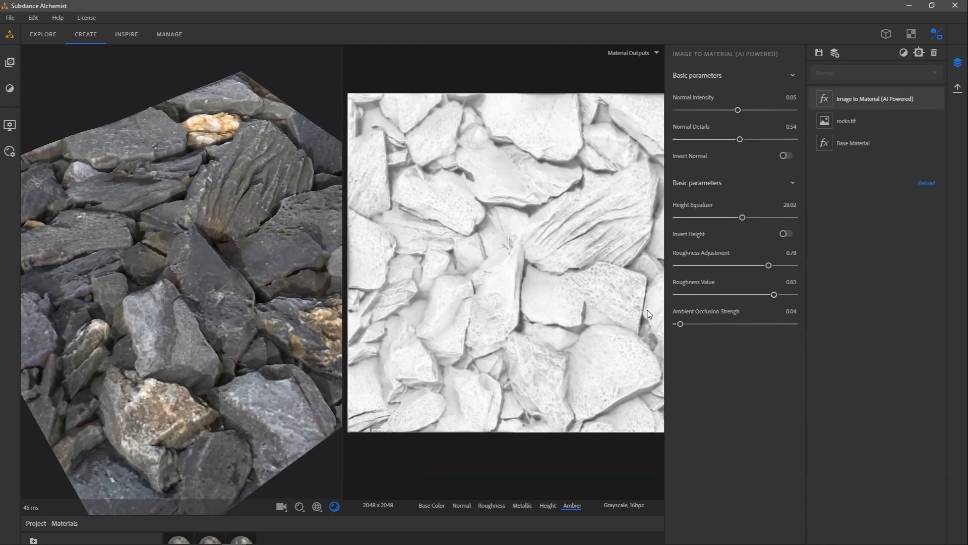
left_click_drag(232, 284, 235, 307)
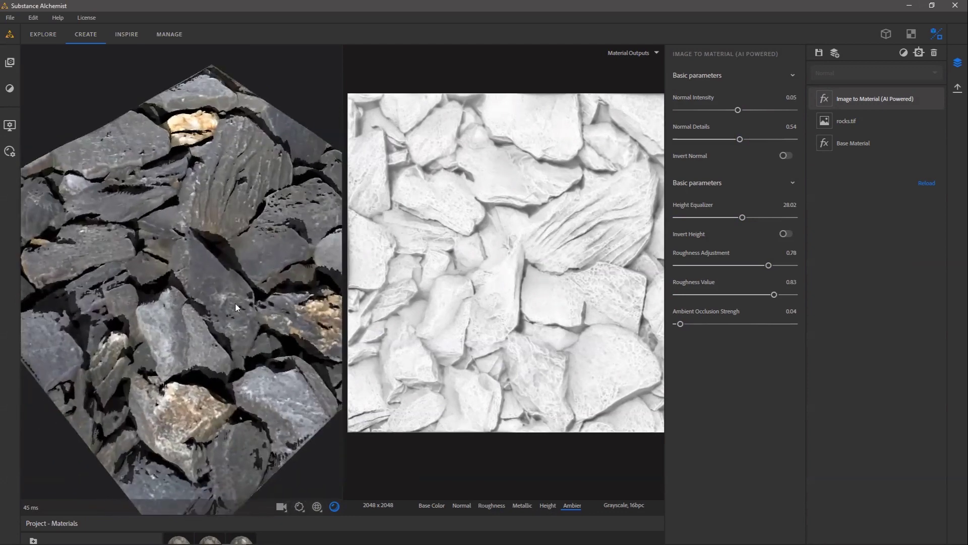
left_click(432, 505)
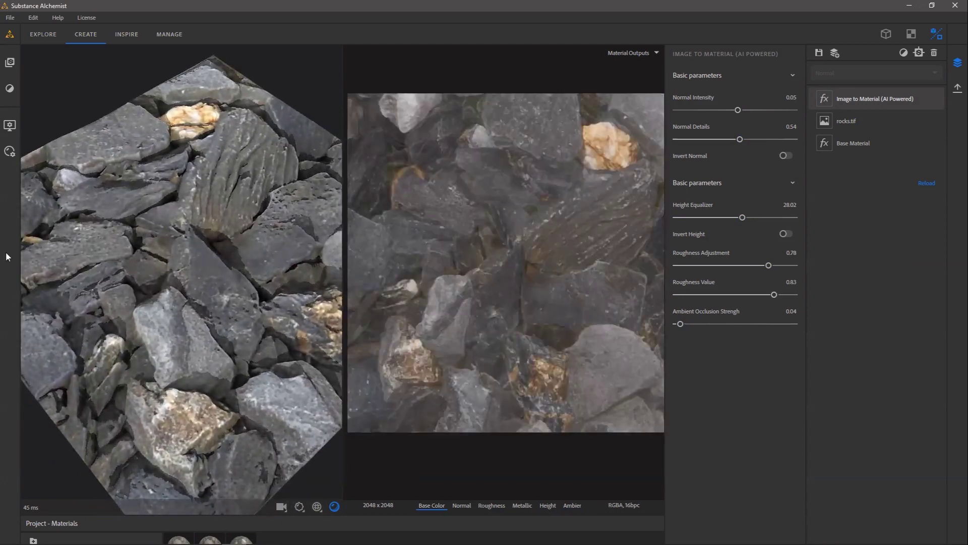
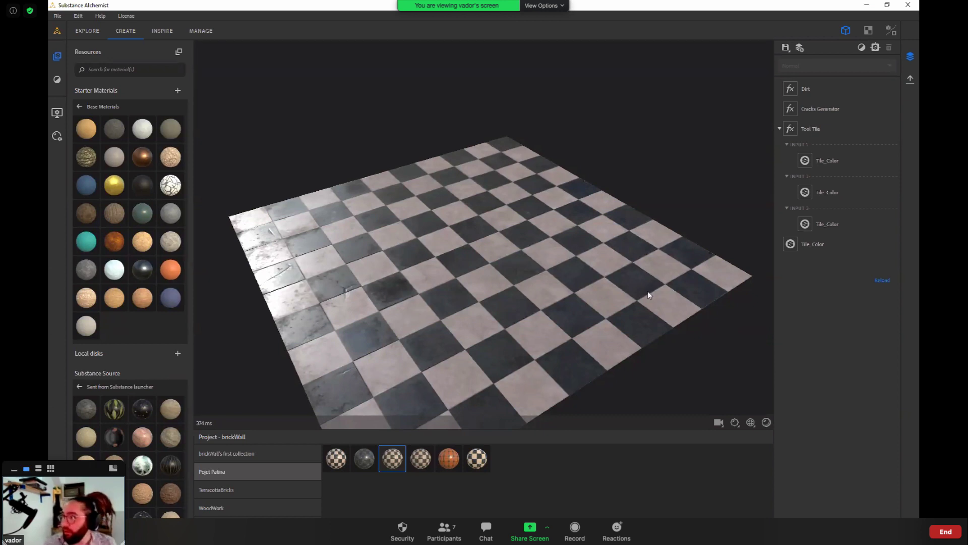
Examine the checkered tile material's Cracks Generator and Dirt layers and how the worn surface catches the light.
mouse_move(598, 280)
left_mouse_down()
mouse_move(614, 261)
mouse_move(603, 277)
left_mouse_up()
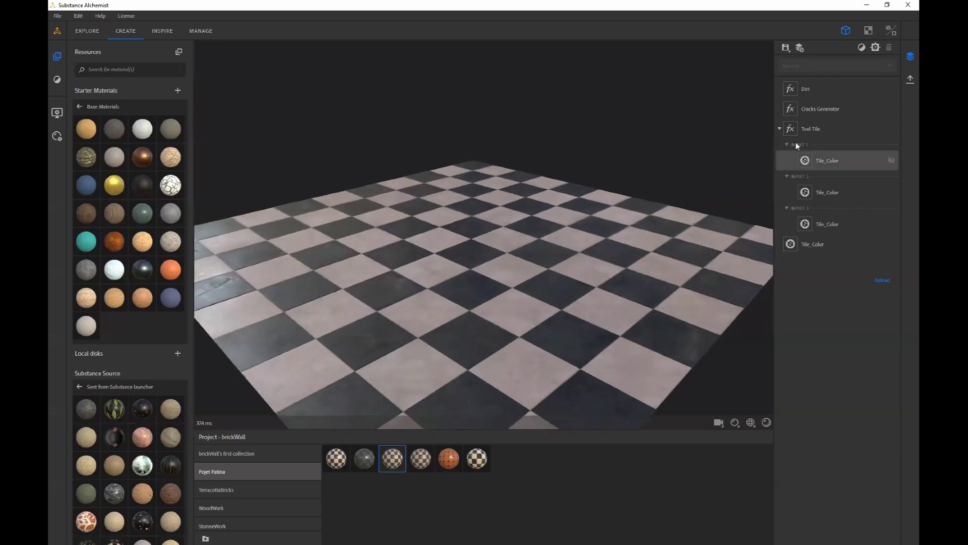
left_click(800, 109)
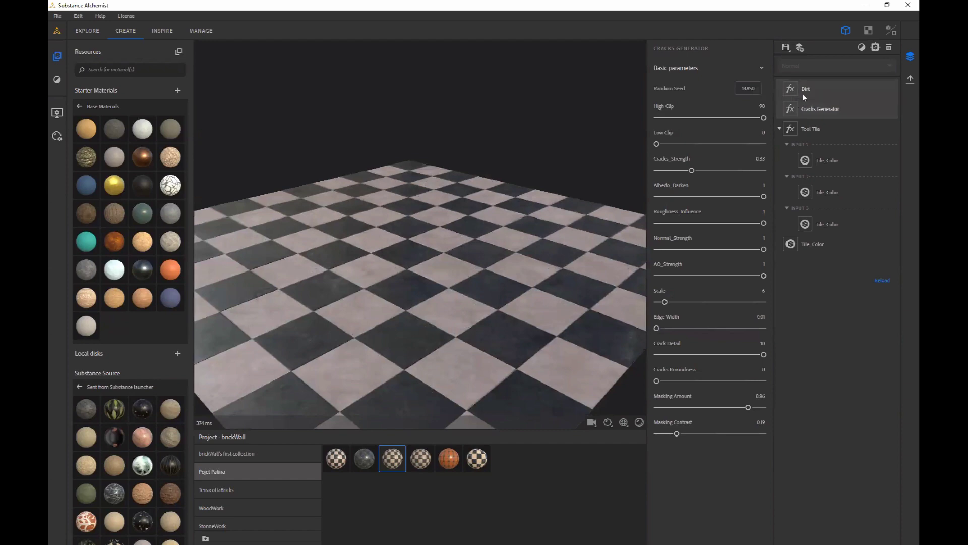
left_click(803, 90)
left_click_drag(607, 250, 574, 281)
left_click_drag(568, 331, 555, 322)
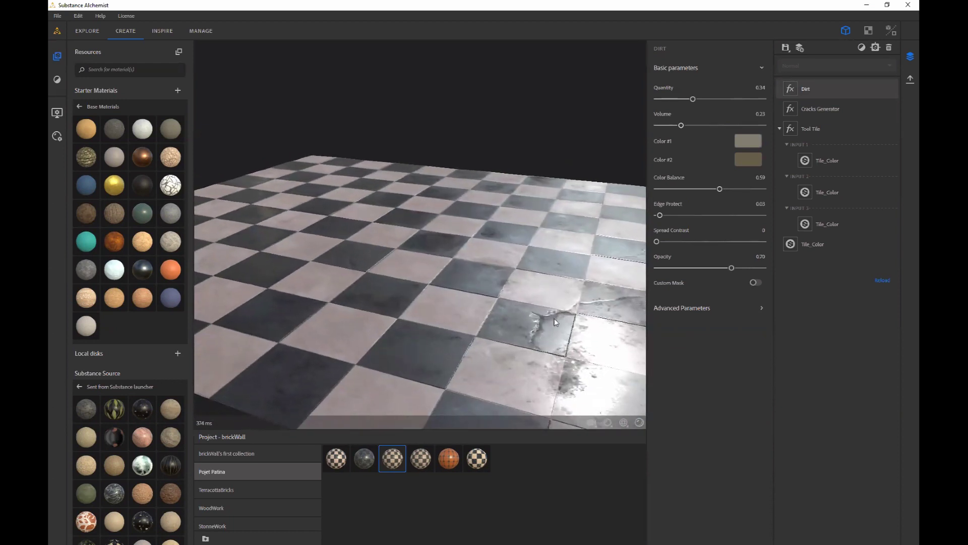
left_click_drag(592, 270, 578, 274)
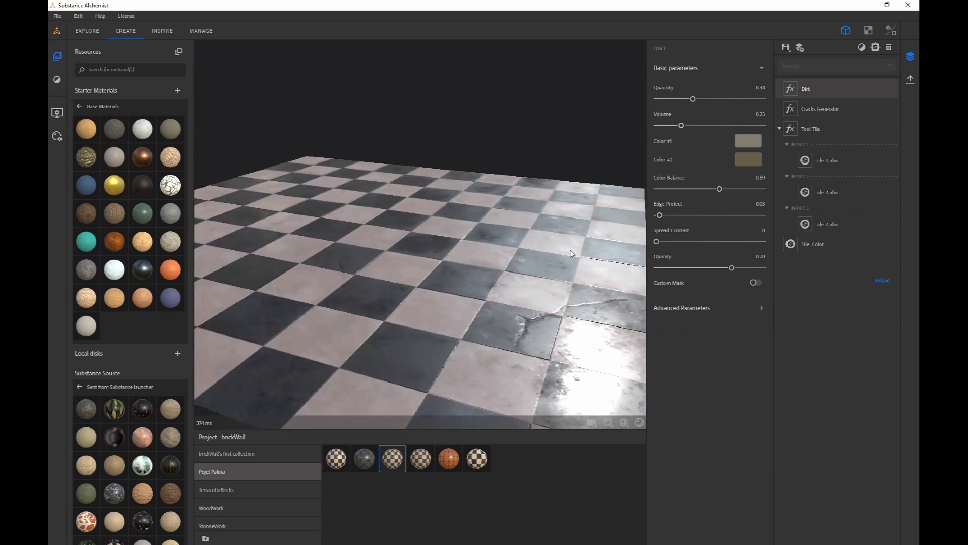
left_click_drag(575, 261, 569, 266)
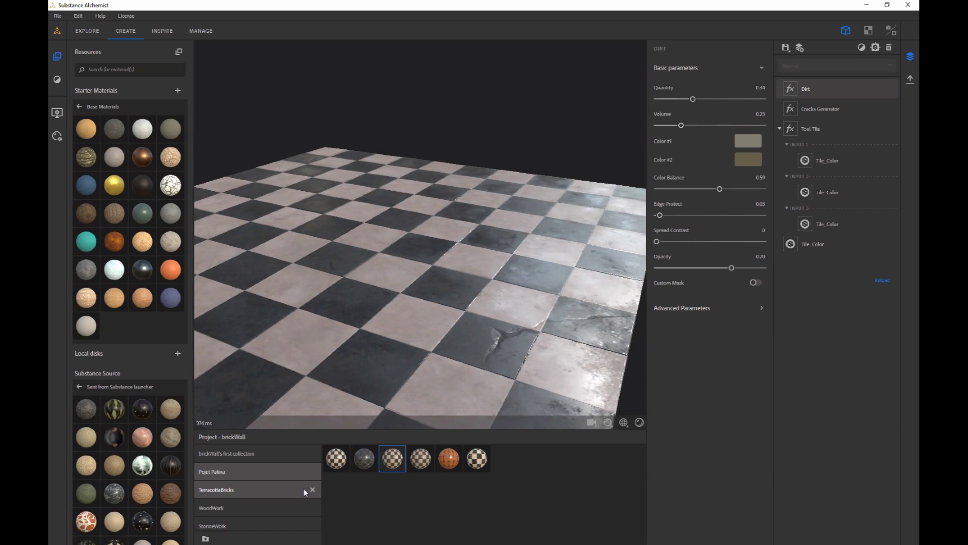
Open the terracotta floor tile material from the Pojet Patina collection and show its channels in the 2D view.
left_click(447, 460)
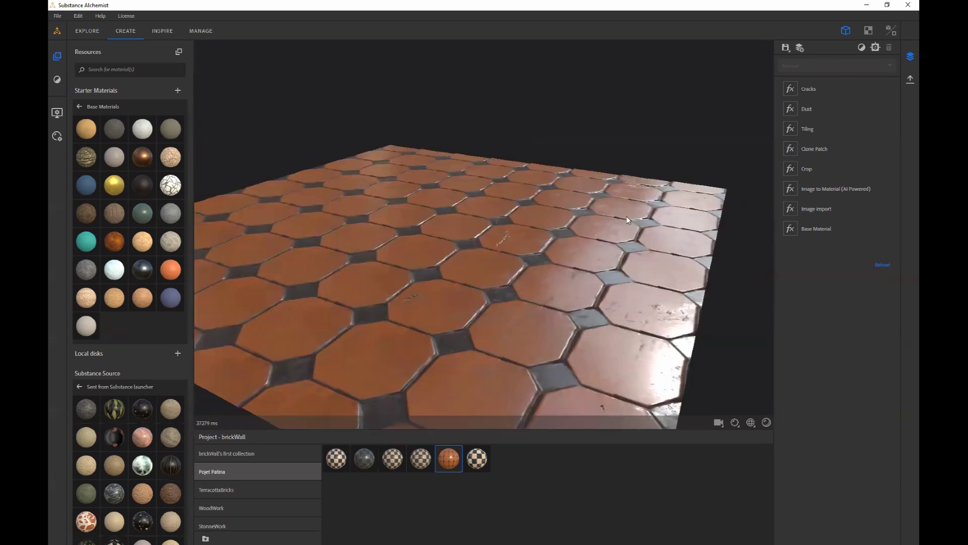
mouse_move(623, 220)
left_mouse_down()
mouse_move(610, 244)
mouse_move(613, 209)
mouse_move(634, 212)
left_mouse_up()
key("F3")
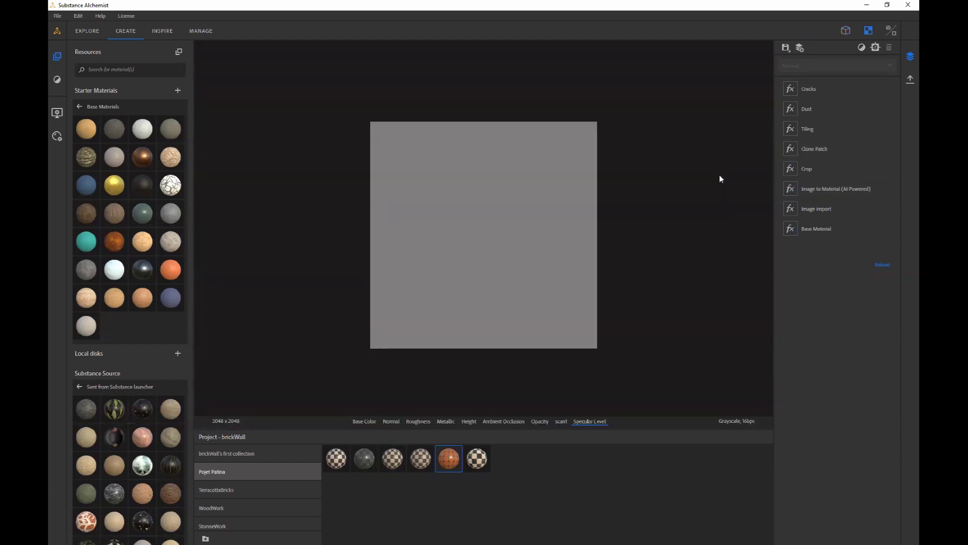
Show the terracotta tile's scan1 source photo in 2D beside the material on the 3D plane in the split view.
left_click(561, 421)
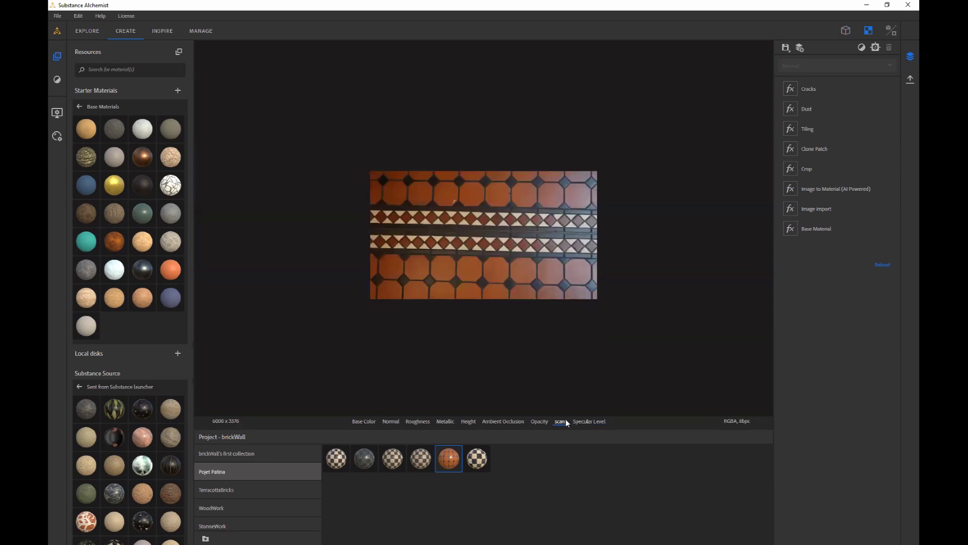
scroll(539, 267, "up", 5)
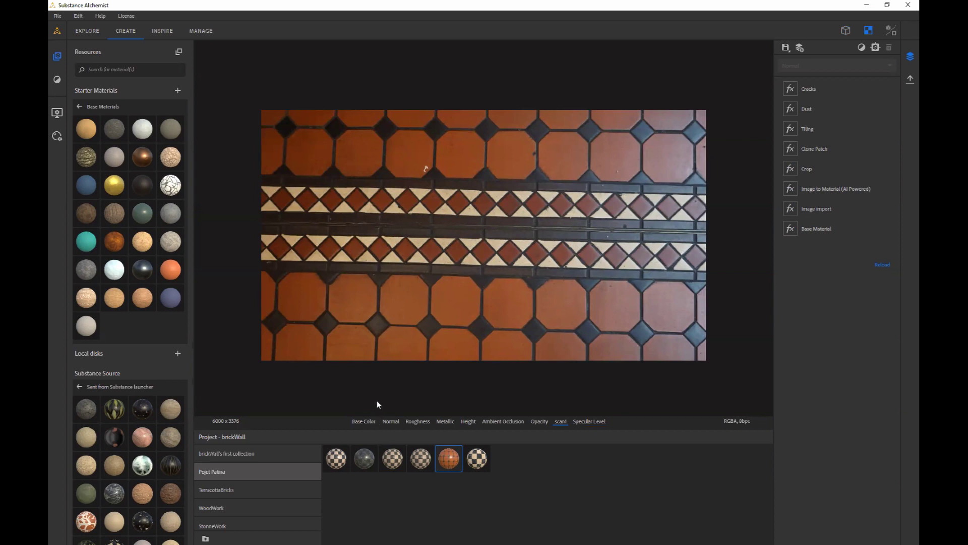
key("F1")
left_click_drag(430, 246, 443, 294)
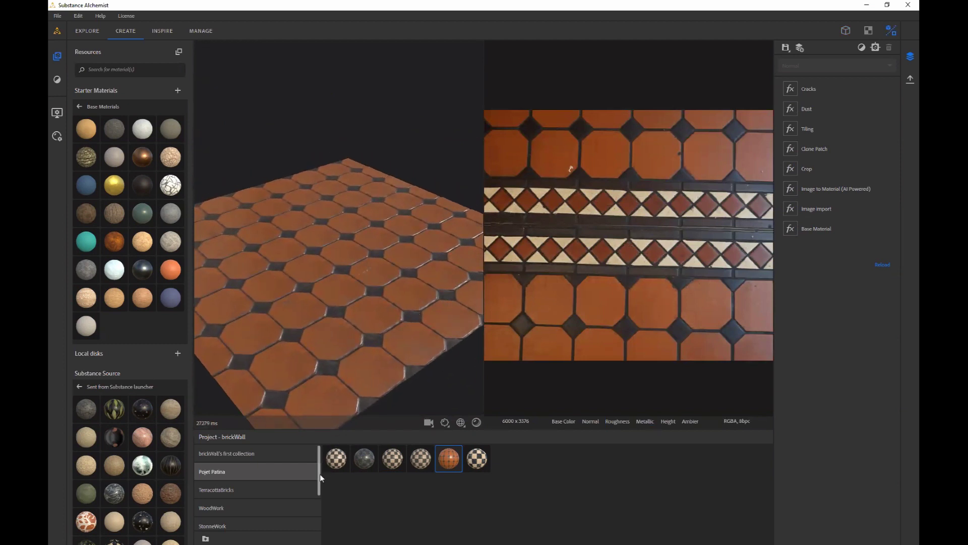
Open the first green leaf material from the Veg collection and look at it on the 3D plane.
scroll(319, 474, "down", 3)
left_click(303, 504)
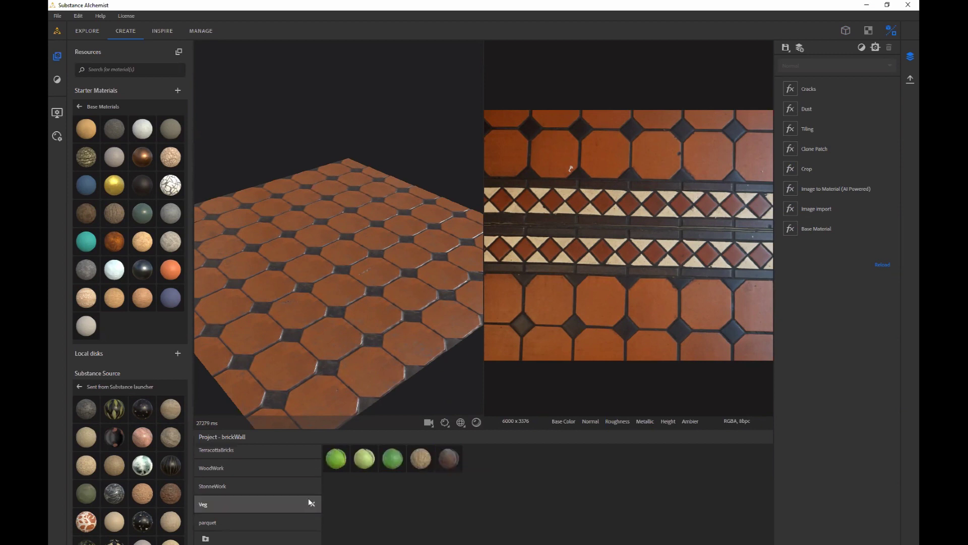
left_click(344, 464)
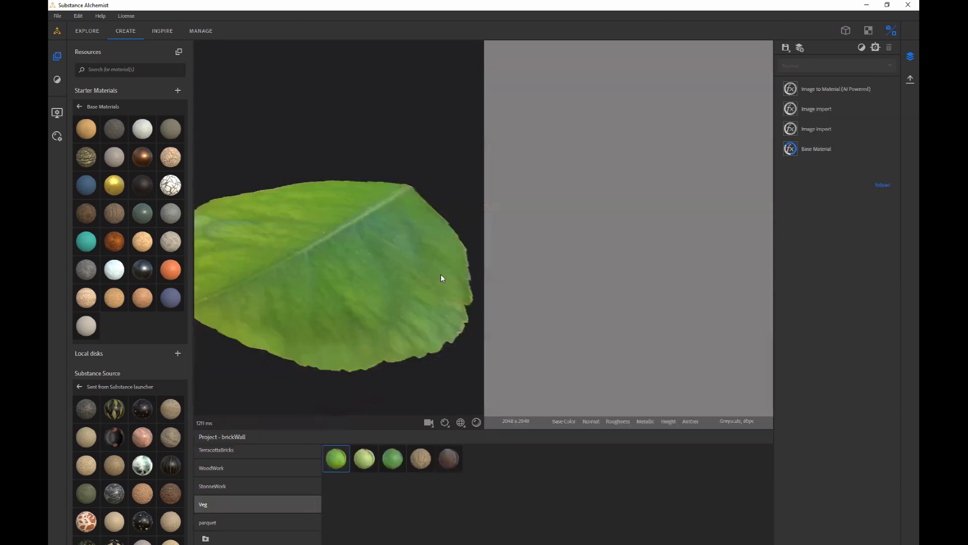
left_click_drag(441, 277, 321, 202)
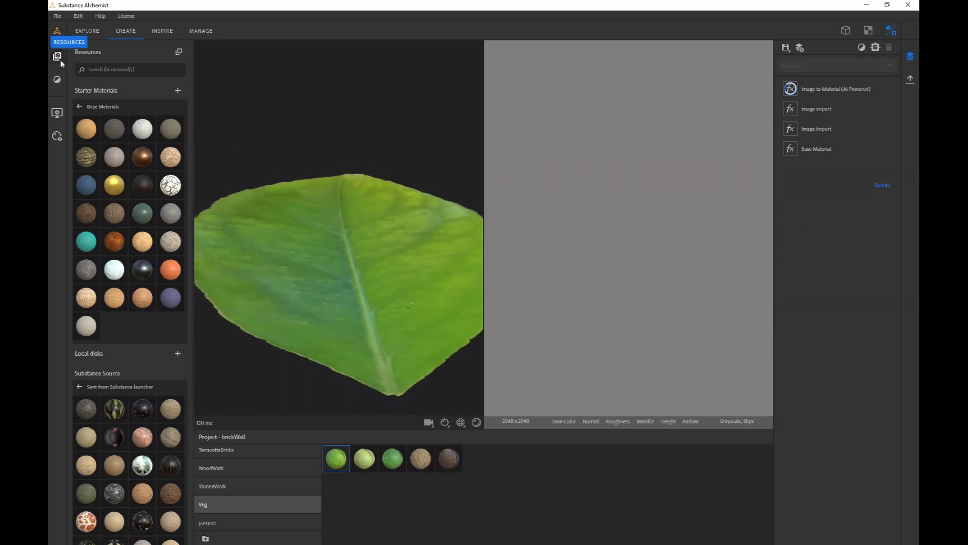
Set the preview mesh to Sphere and inspect the leaf material wrapped around it.
left_click(58, 112)
left_click(119, 95)
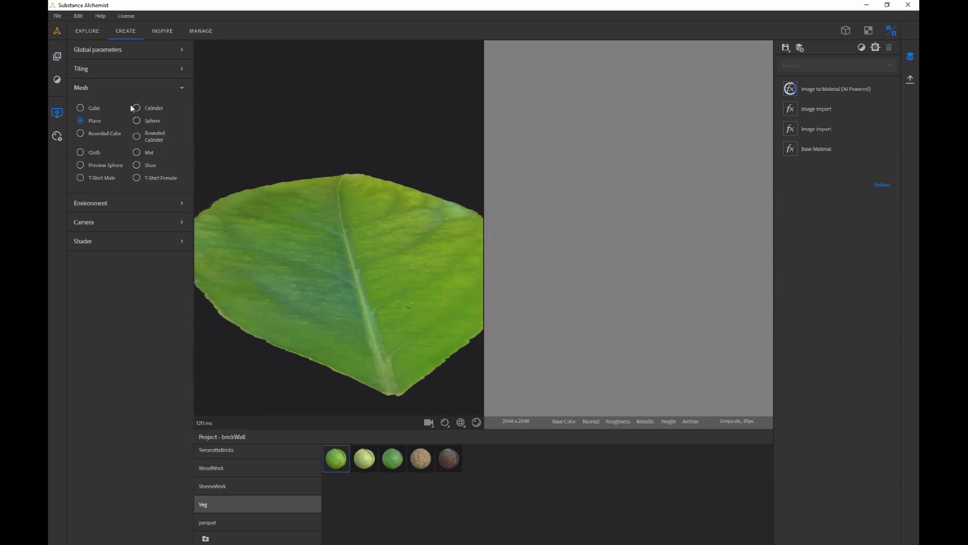
left_click(143, 122)
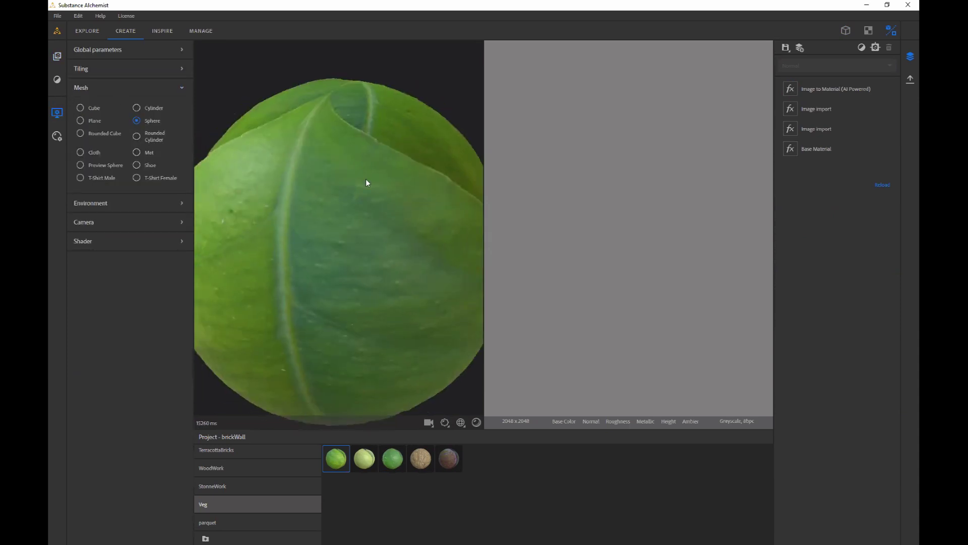
left_click_drag(373, 203, 404, 251)
scroll(393, 232, "up", 2)
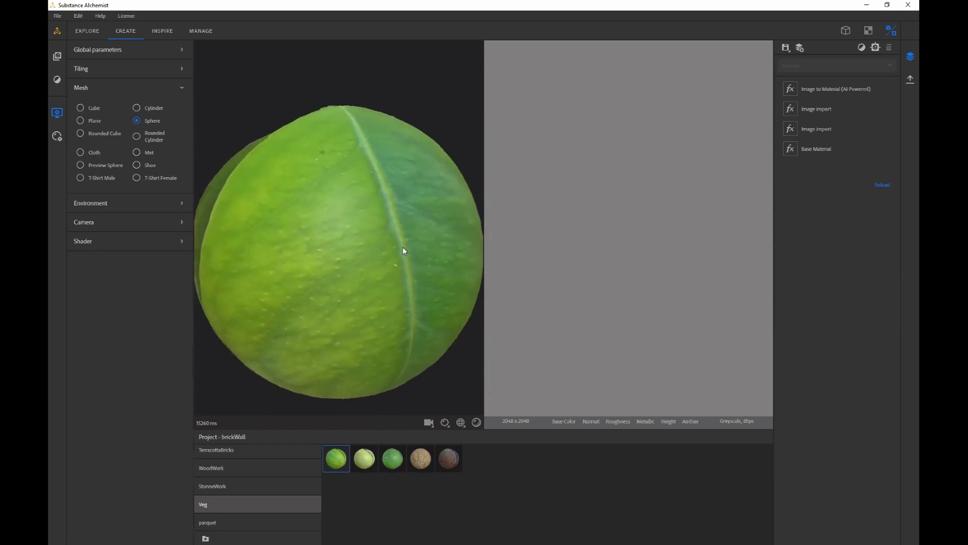
right_click(615, 136)
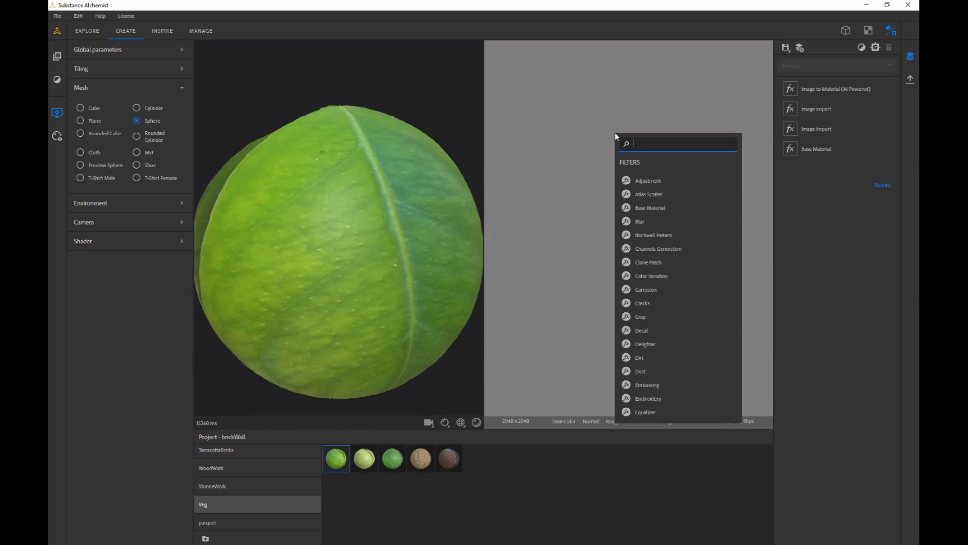
left_click(443, 289)
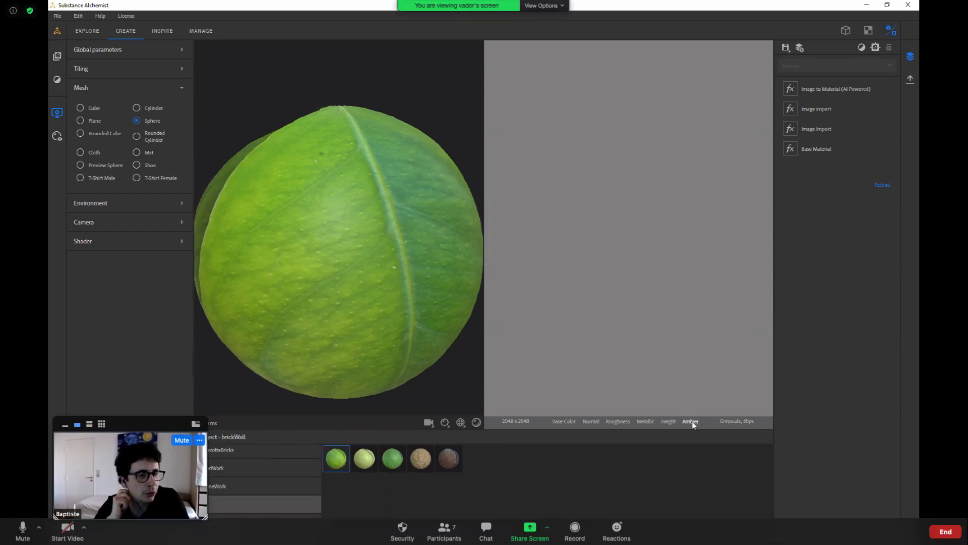
Compare the leaf's opacity mask with its scan1 source photo, leaving scan1 shown in the 2D view.
left_click_drag(607, 428, 657, 428)
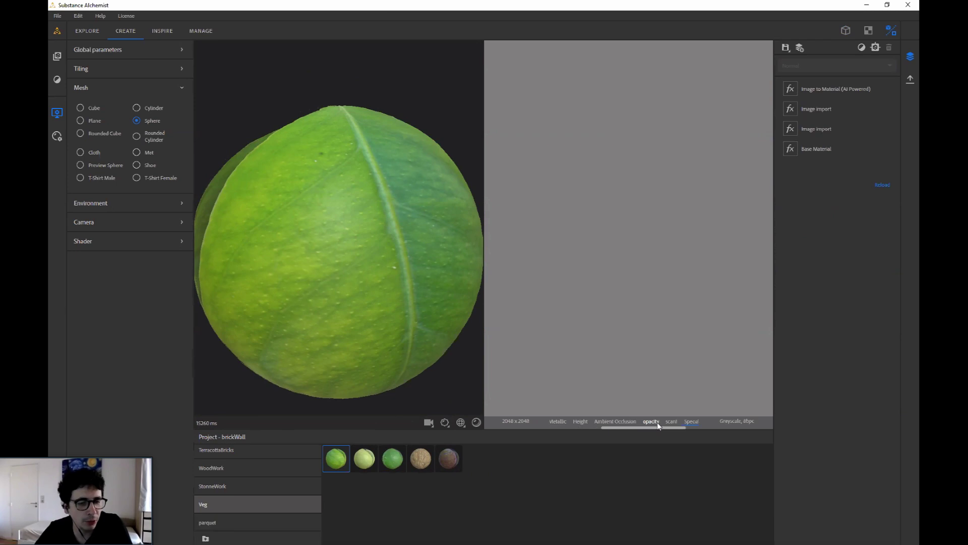
left_click(656, 422)
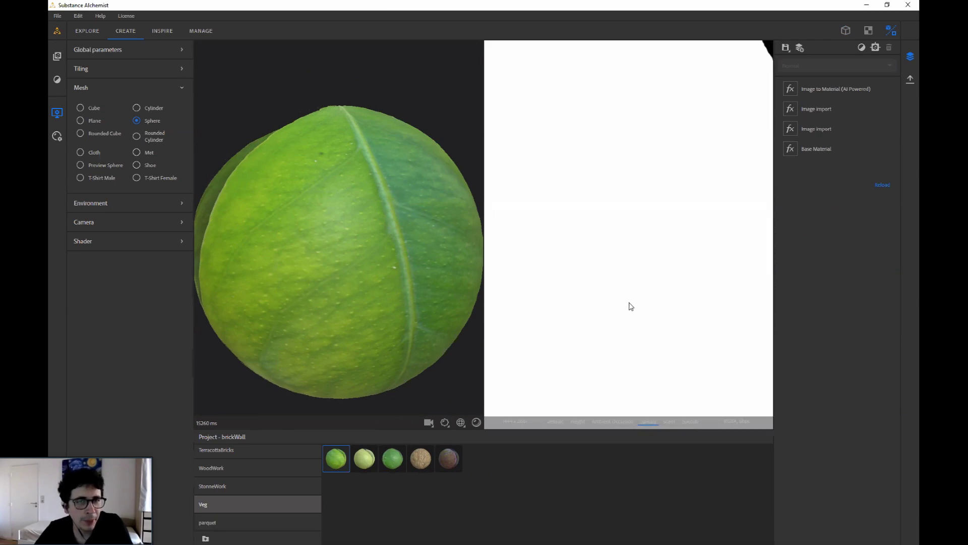
scroll(627, 310, "down", 5)
middle_click_drag(626, 292, 620, 301)
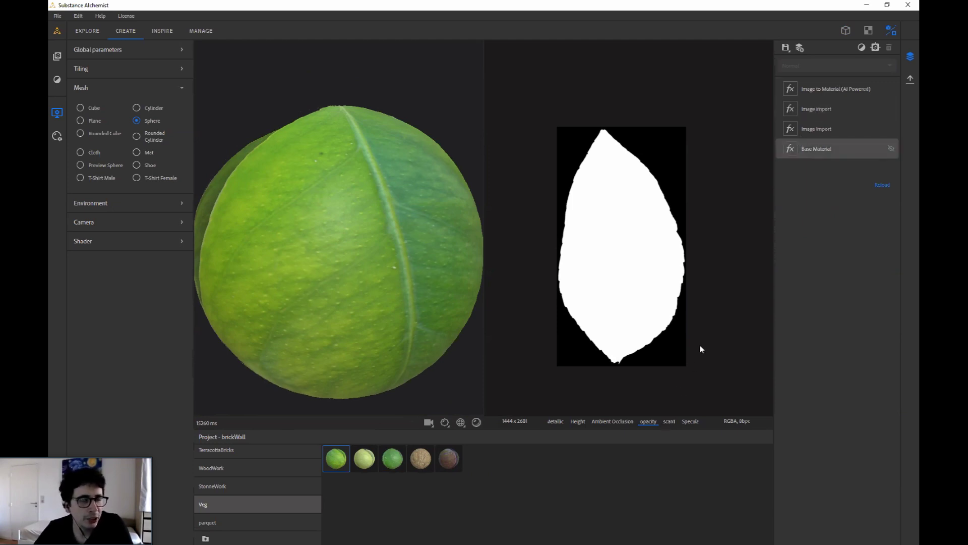
left_click(669, 421)
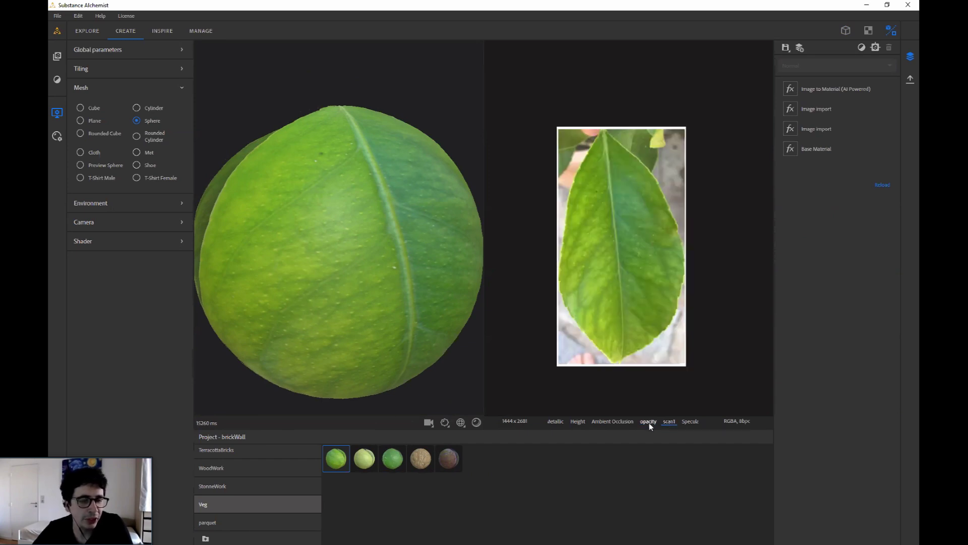
left_click(649, 422)
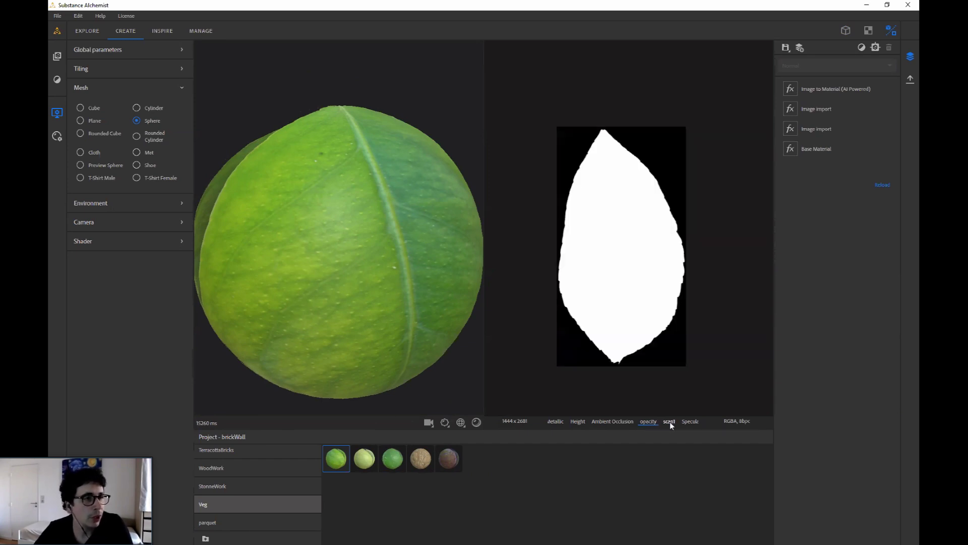
left_click(668, 422)
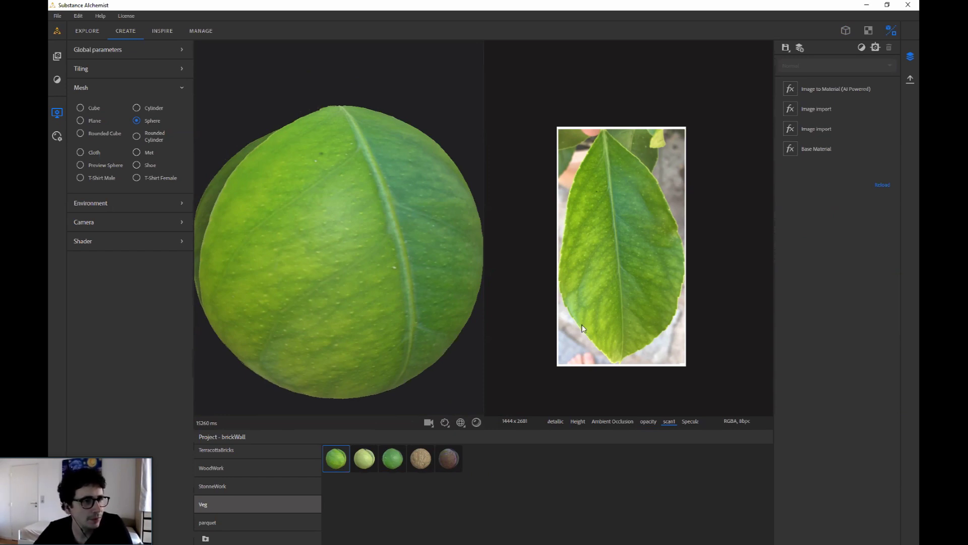
left_click_drag(460, 348, 432, 272)
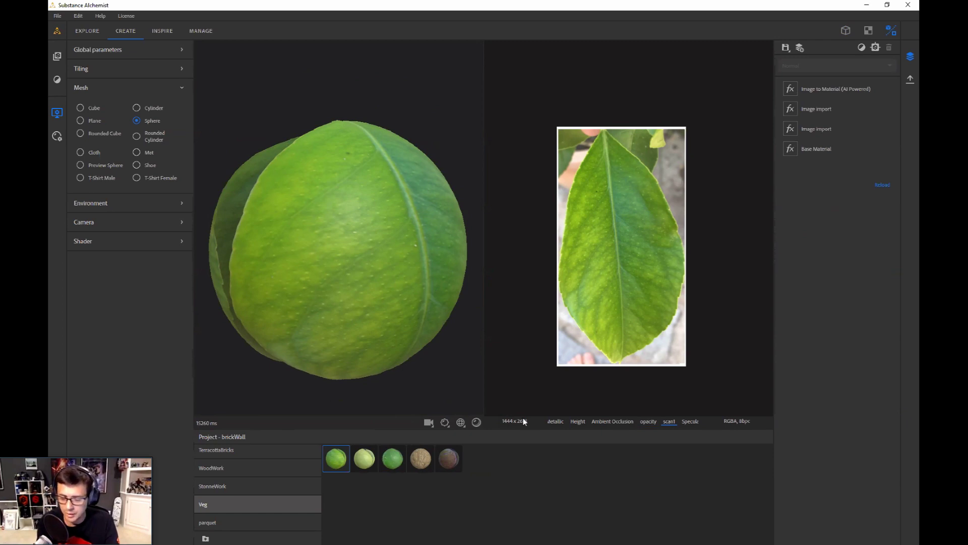
Review the leaf material's export channels and settings with the format set to JPEG, and cancel the export.
left_click_drag(320, 488, 319, 457)
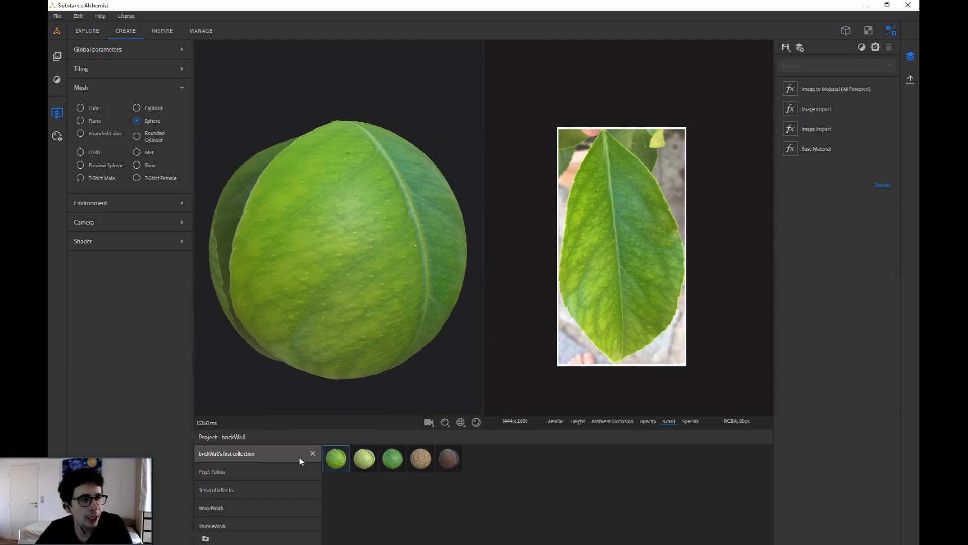
left_click(909, 80)
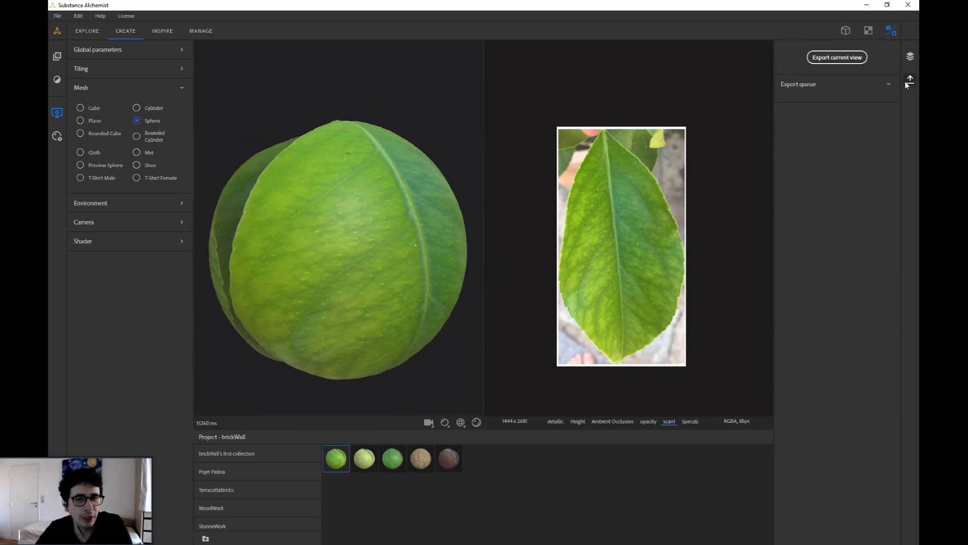
left_click(852, 59)
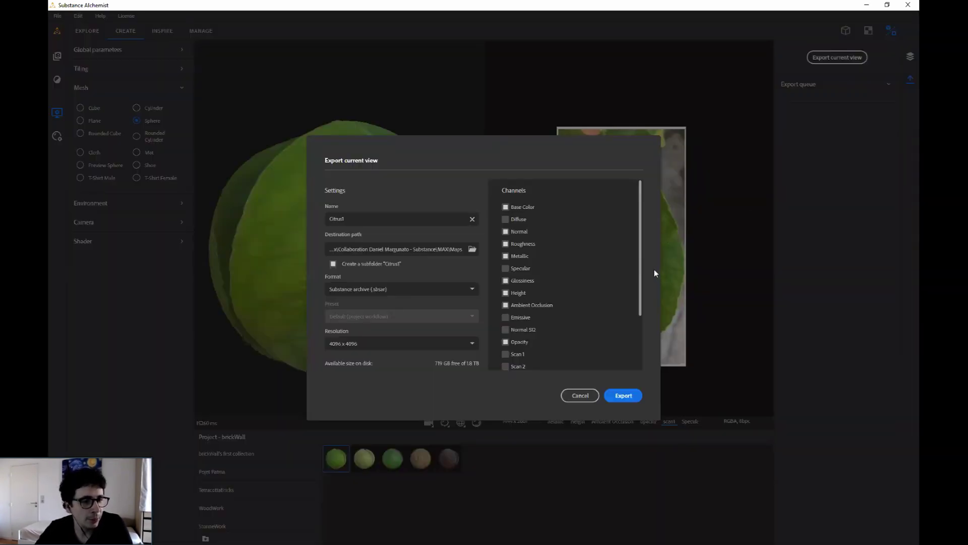
left_click_drag(643, 265, 643, 280)
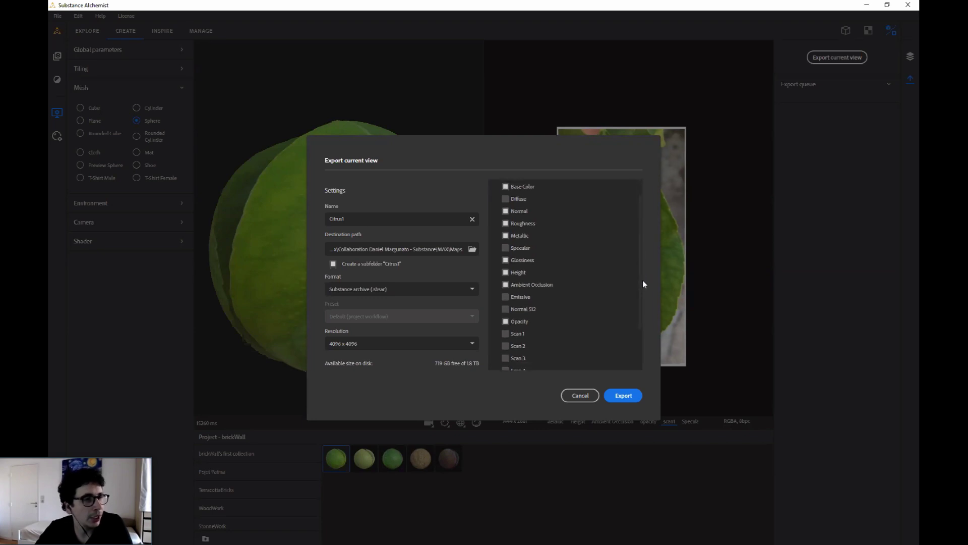
left_click(473, 290)
left_click(466, 348)
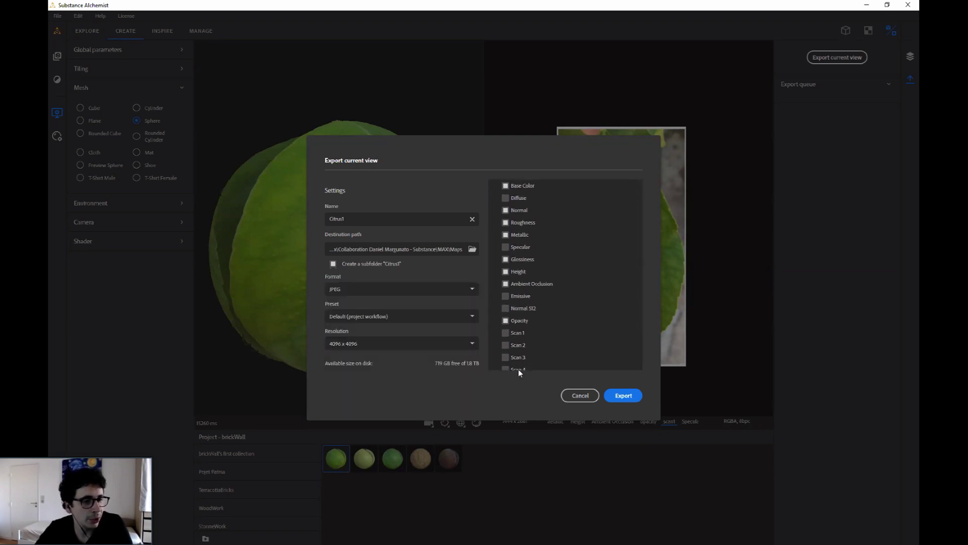
left_click(579, 396)
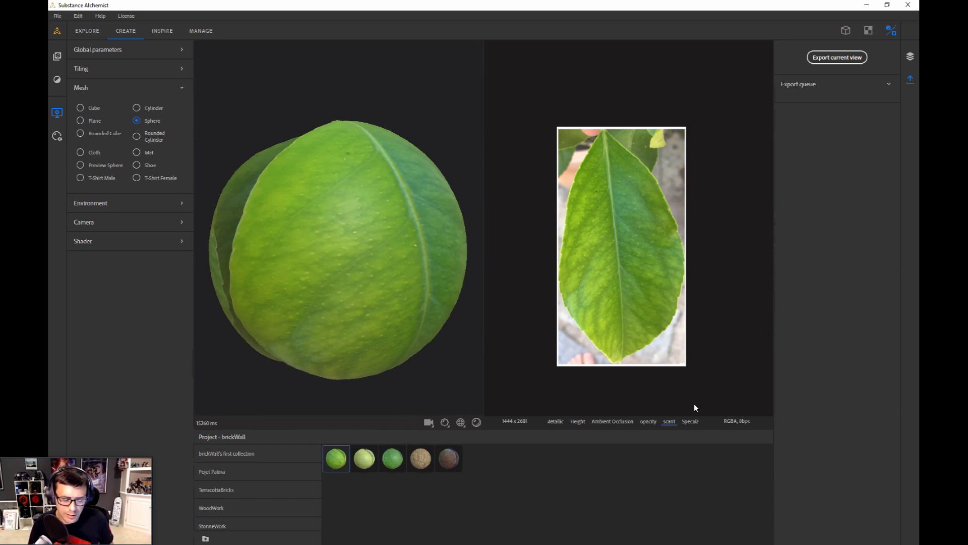
Open the third material, a checkered tile, from the Pojet Patina collection and show its layer stack with a closer view of the sphere.
left_click(308, 456)
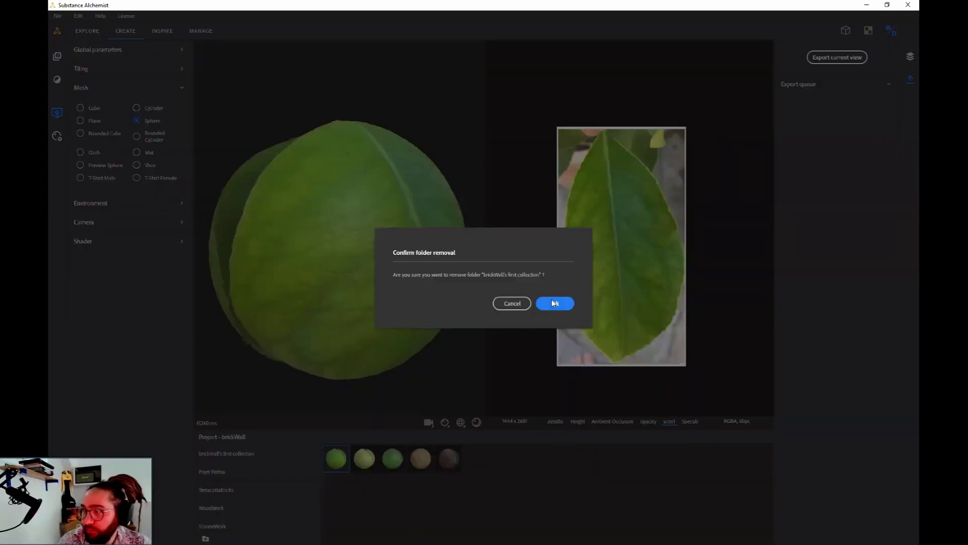
left_click(512, 303)
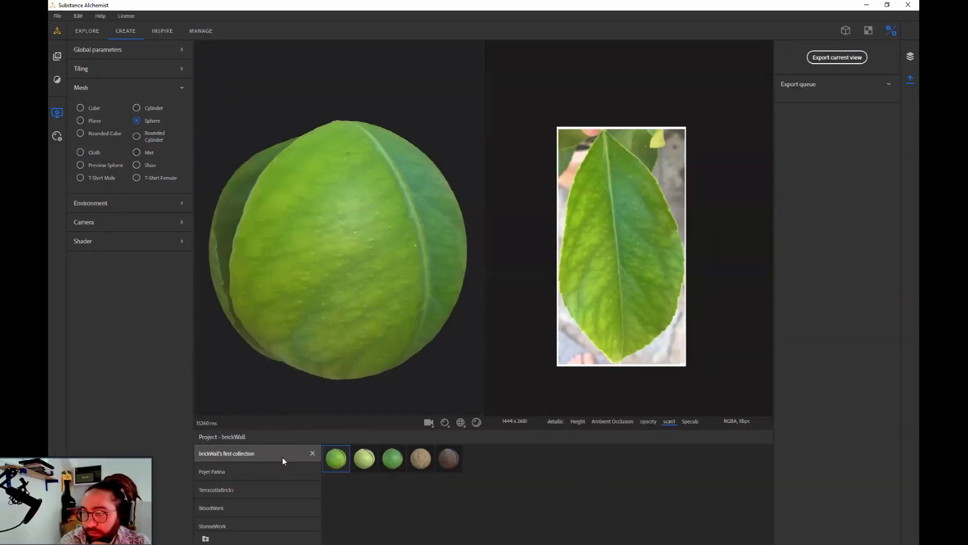
left_click(283, 472)
left_click(389, 470)
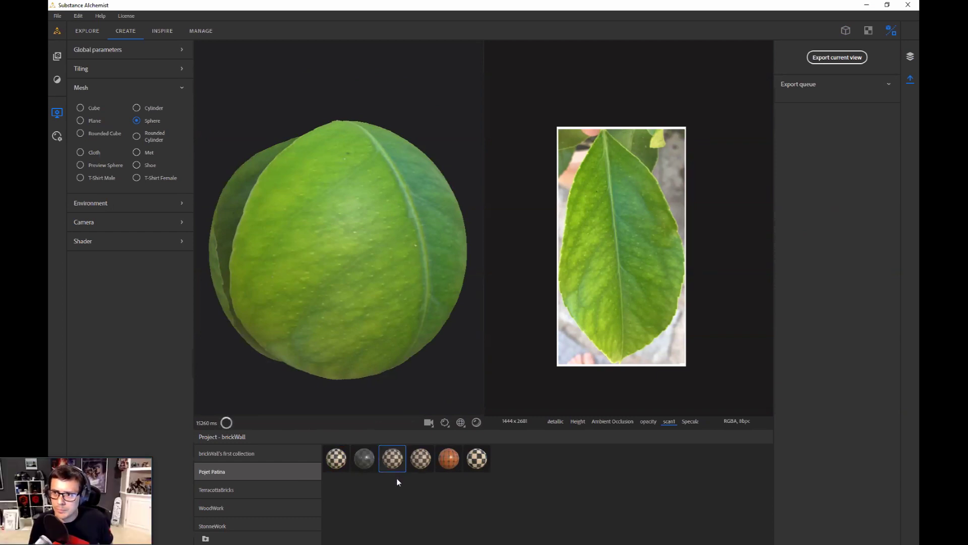
left_click(910, 56)
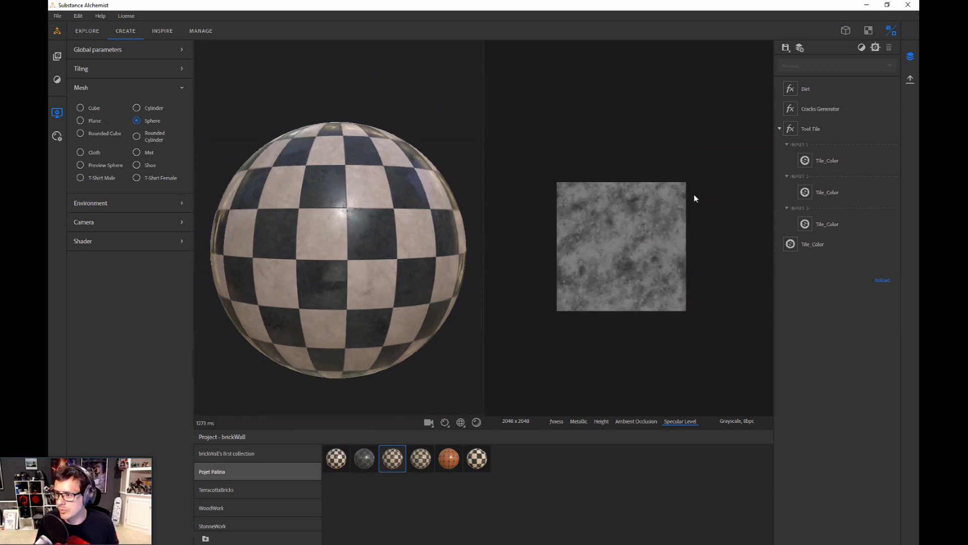
left_click_drag(455, 243, 485, 252)
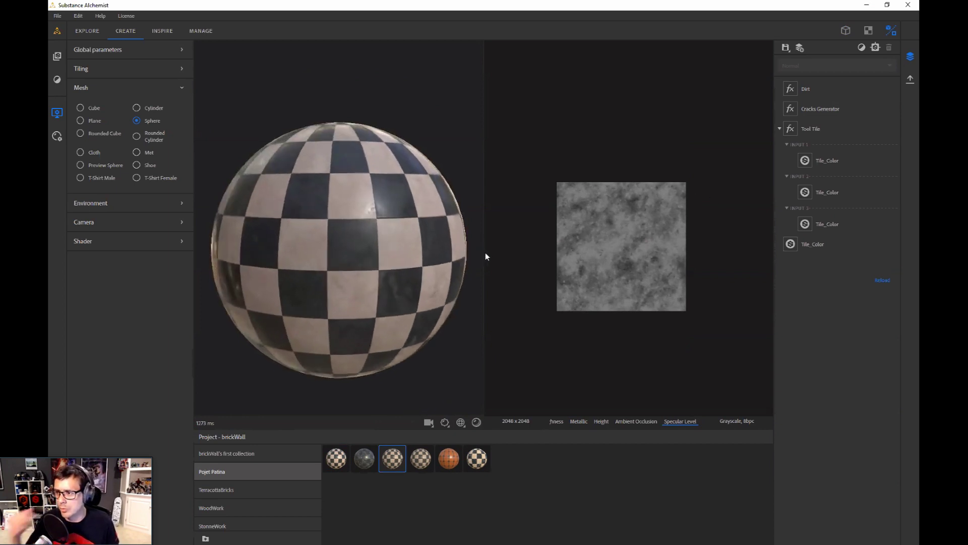
scroll(478, 248, "up", 4)
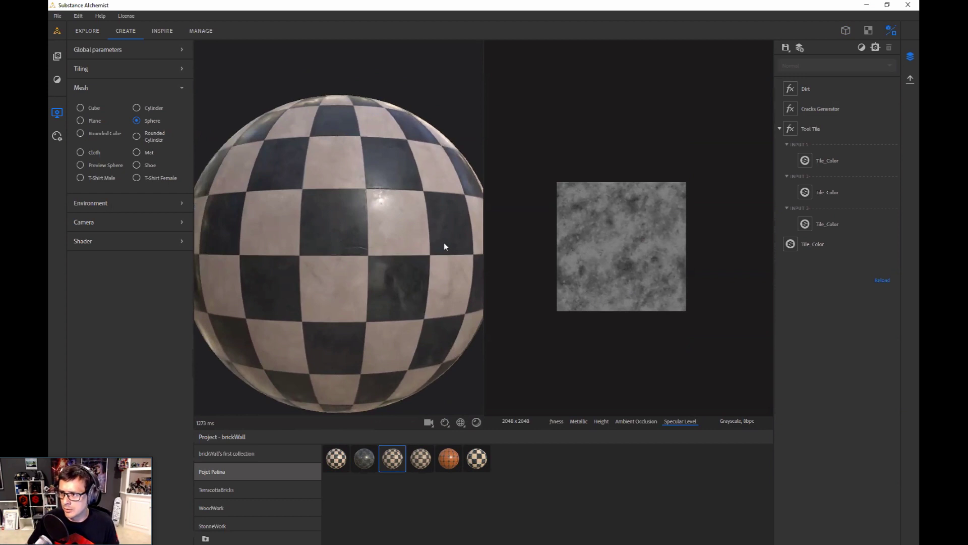
Bring back the material resources and rotate the environment lighting to examine reflections on the checkered tile sphere.
left_click(59, 56)
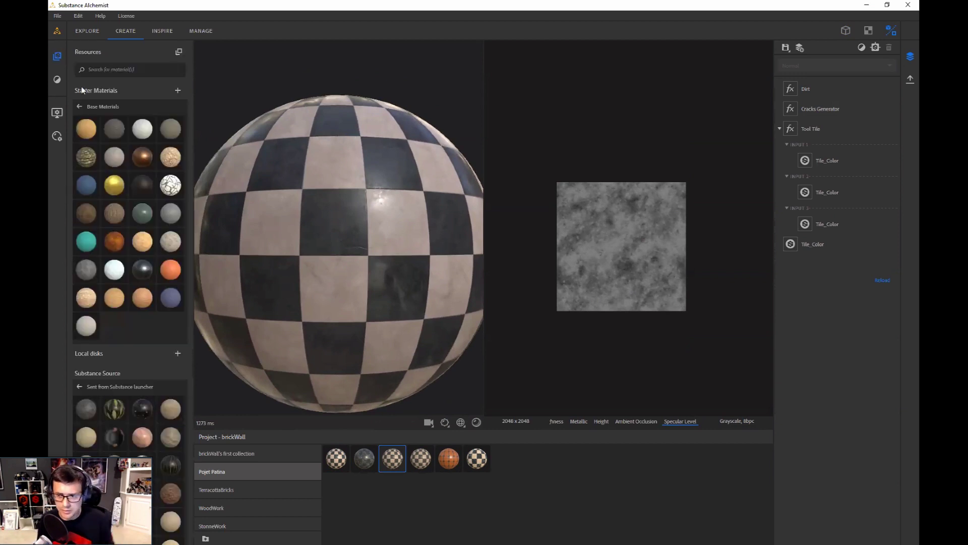
scroll(190, 382, "down", 2)
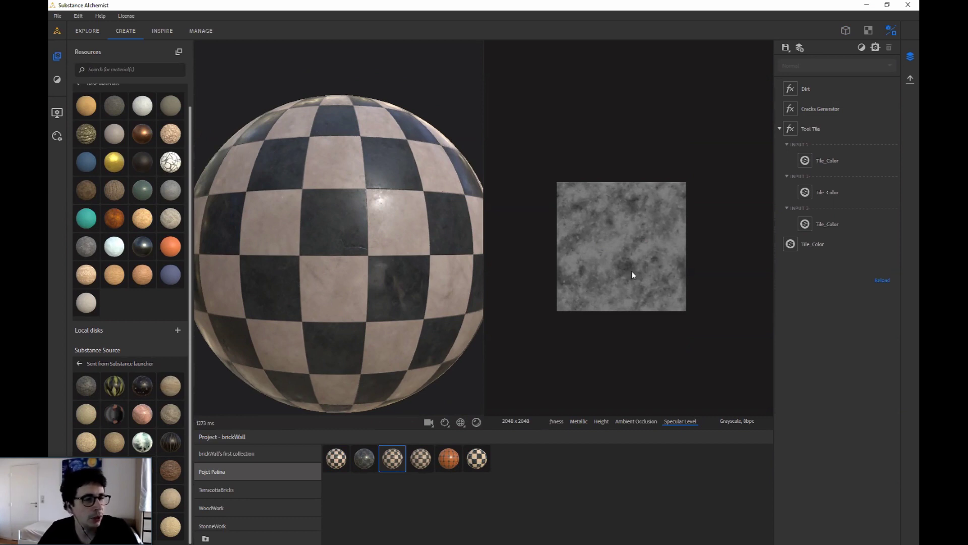
scroll(452, 275, "down", 4)
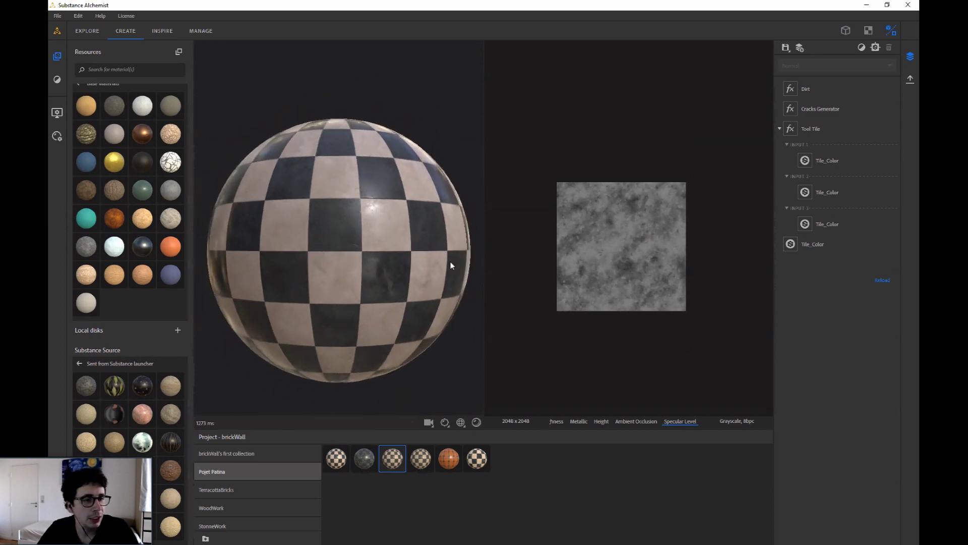
left_click_drag(454, 274, 456, 276)
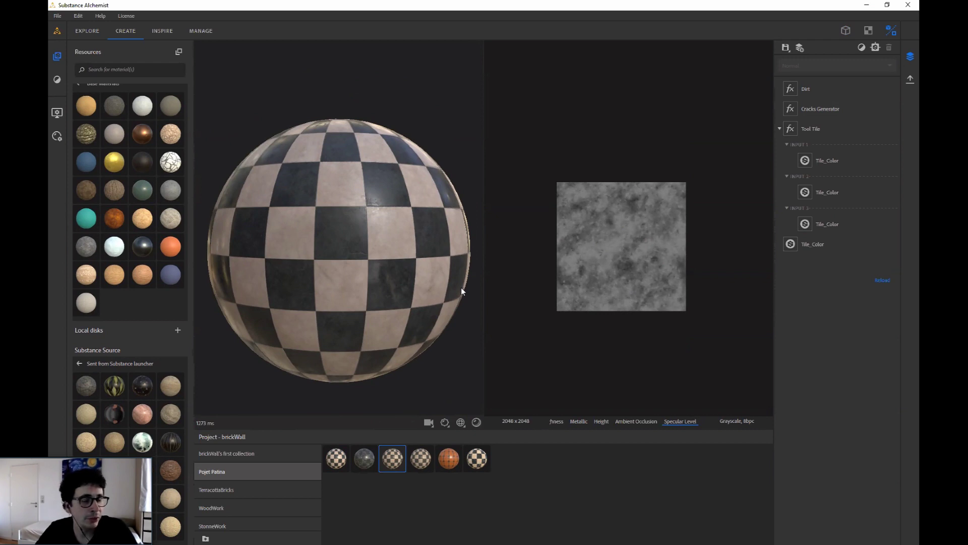
right_click_drag(462, 289, 428, 289, "shift")
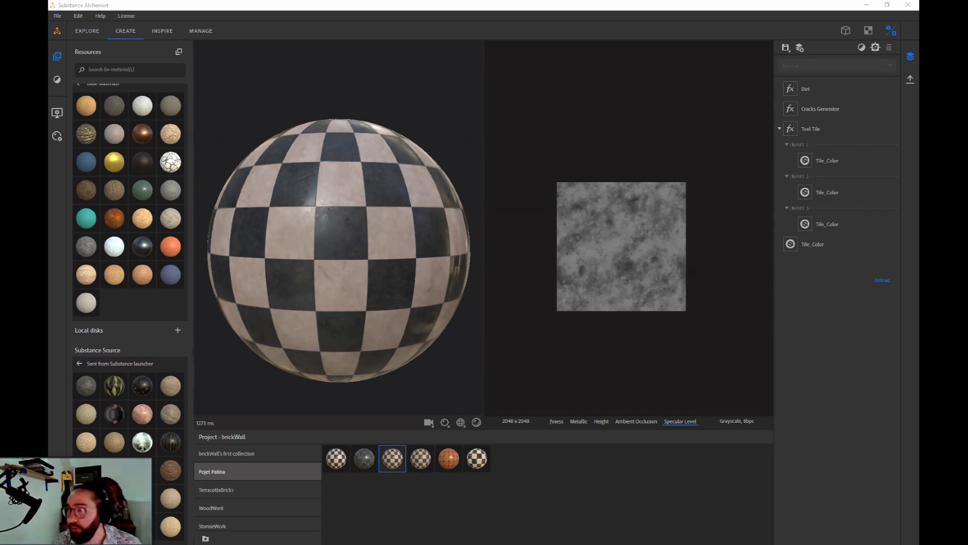
Switch to the Photos viewer and examine the Corona material node graph in ShaderLemonTree.JPG up close, from the upper nodes to the leaf nodes.
key("alt+Tab")
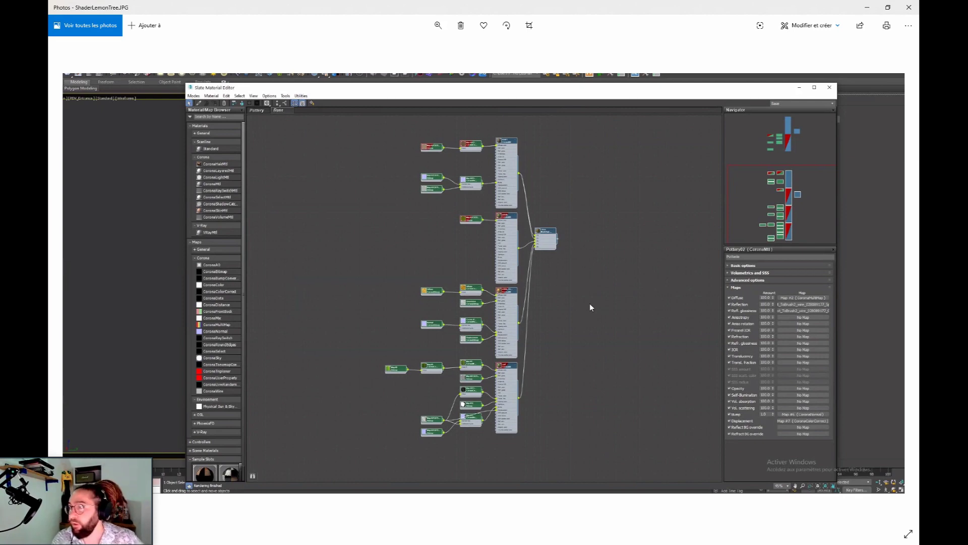
scroll(589, 304, "up", 3)
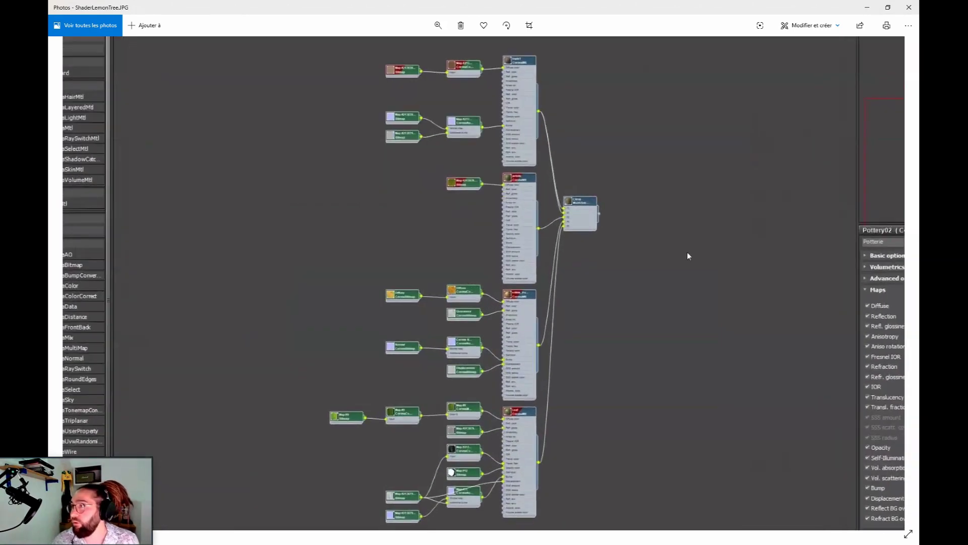
left_click_drag(646, 248, 630, 289)
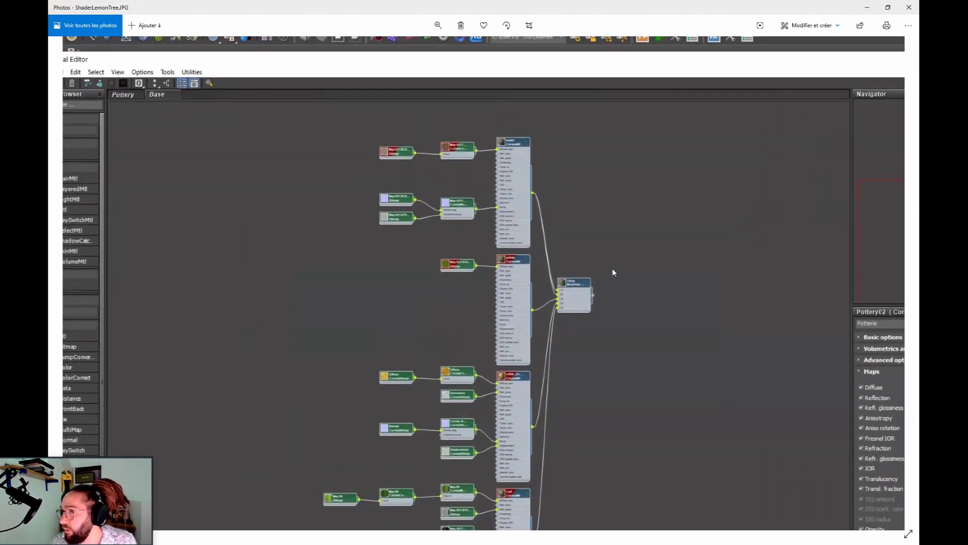
scroll(612, 269, "down", 3)
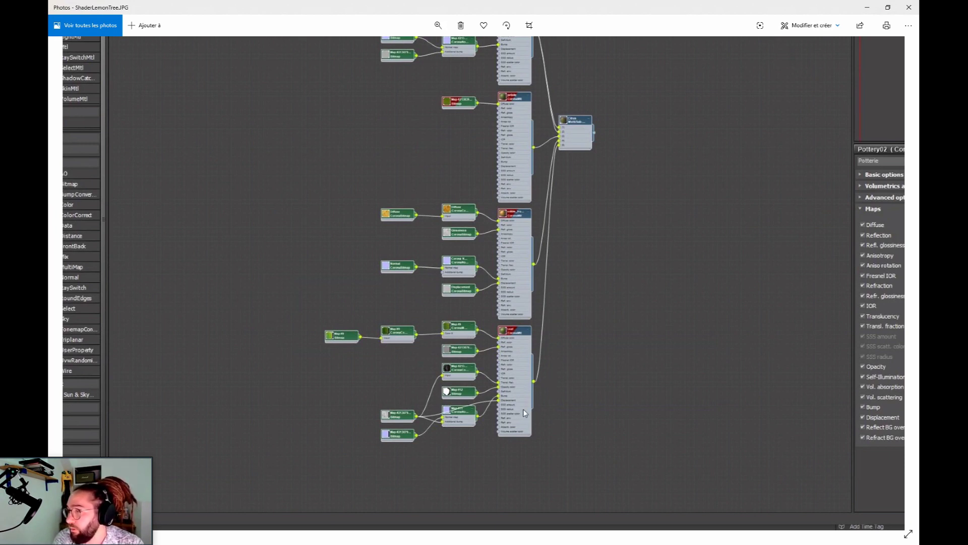
scroll(533, 386, "up", 2)
scroll(534, 387, "right", 1)
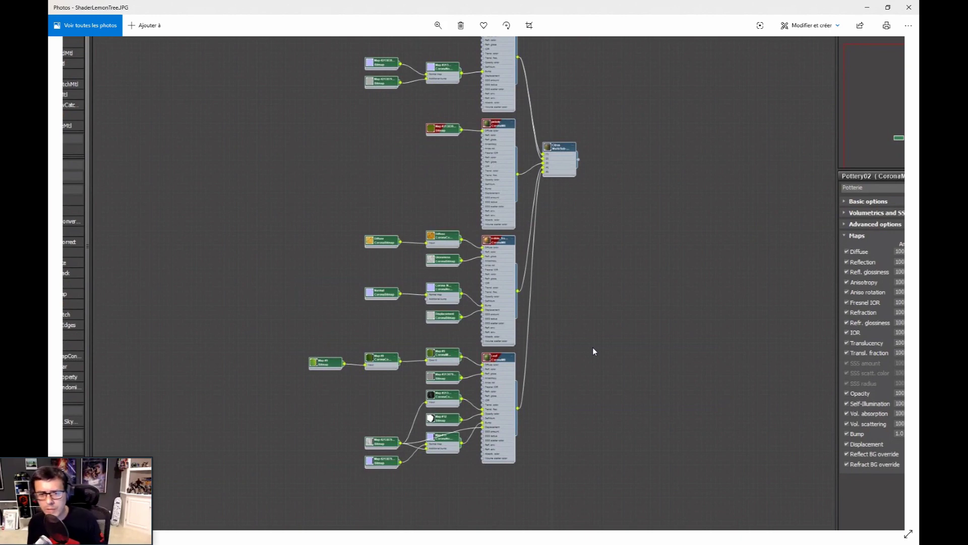
left_click_drag(733, 338, 725, 350)
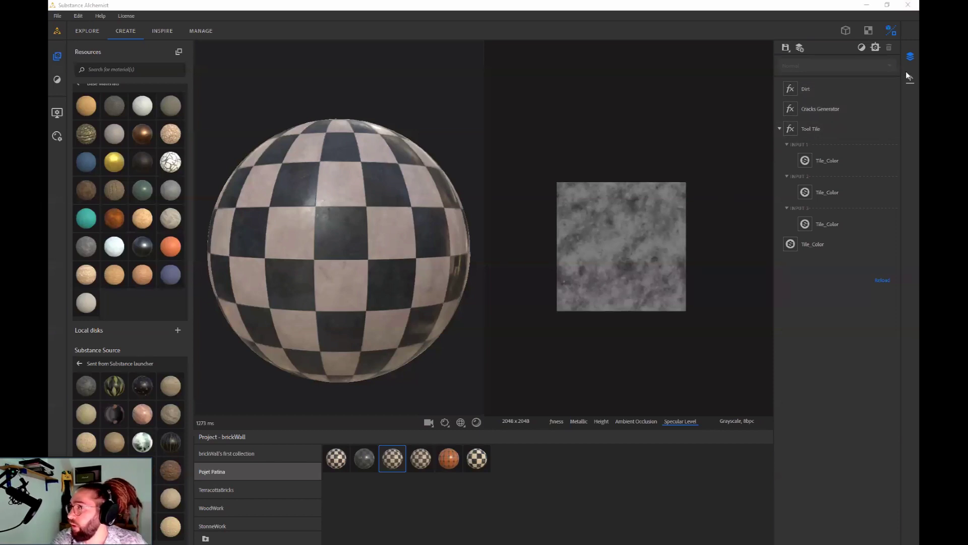
Set up an export of the checkered tile with the Corona Renderer preset and the Diffuse channel included, and cancel the export.
left_click(910, 80)
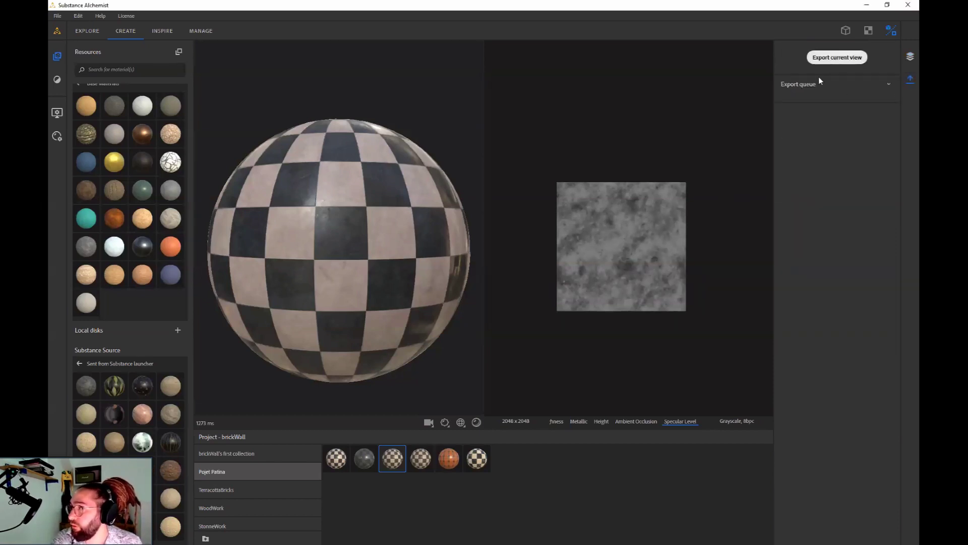
left_click(835, 57)
left_click(451, 316)
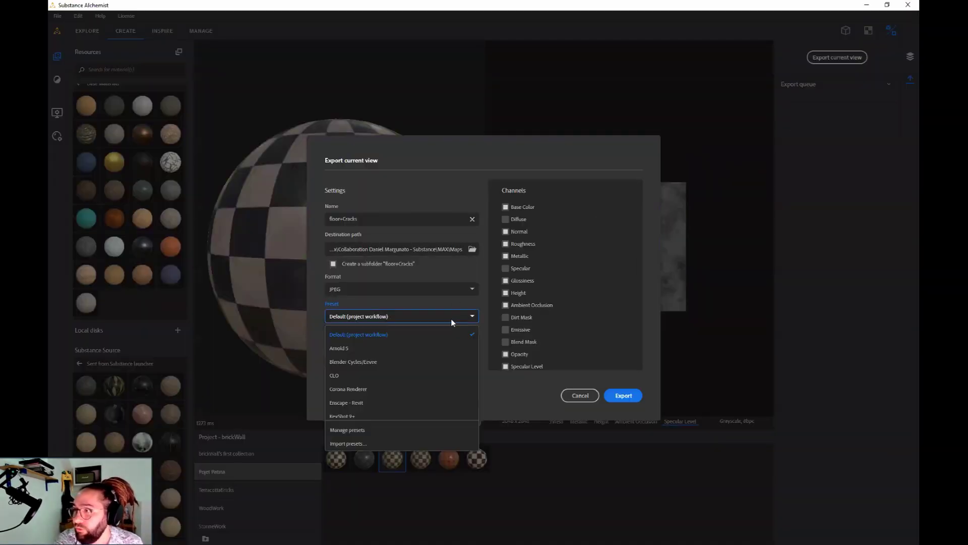
left_click(447, 390)
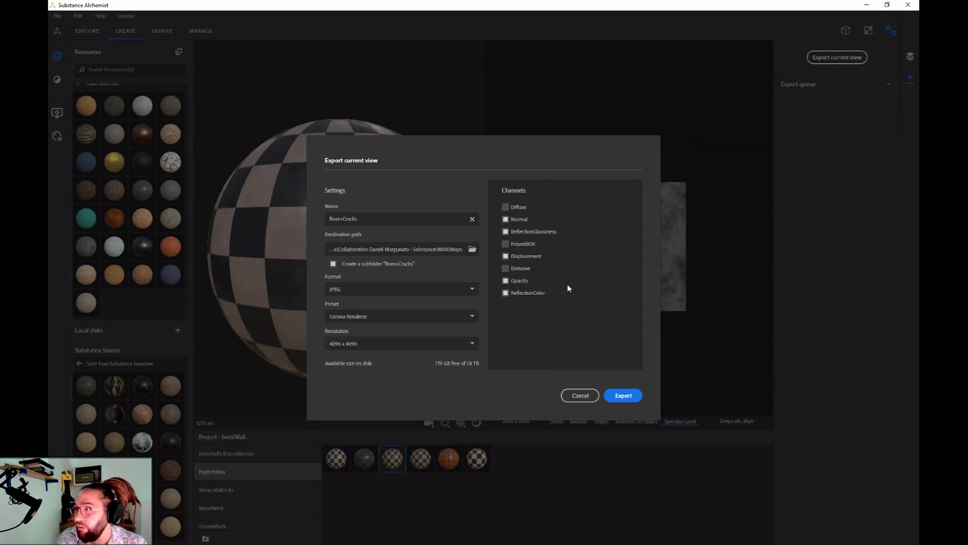
left_click(506, 207)
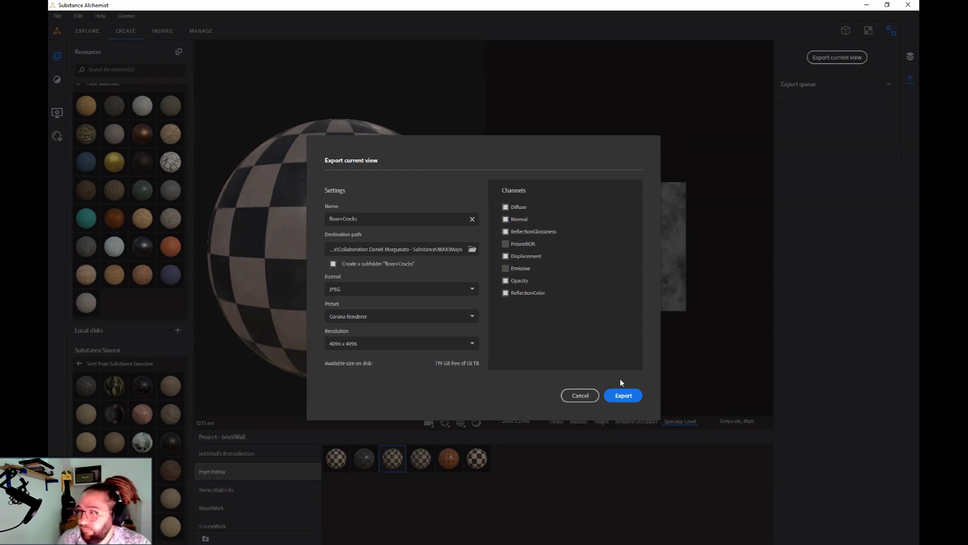
left_click(580, 396)
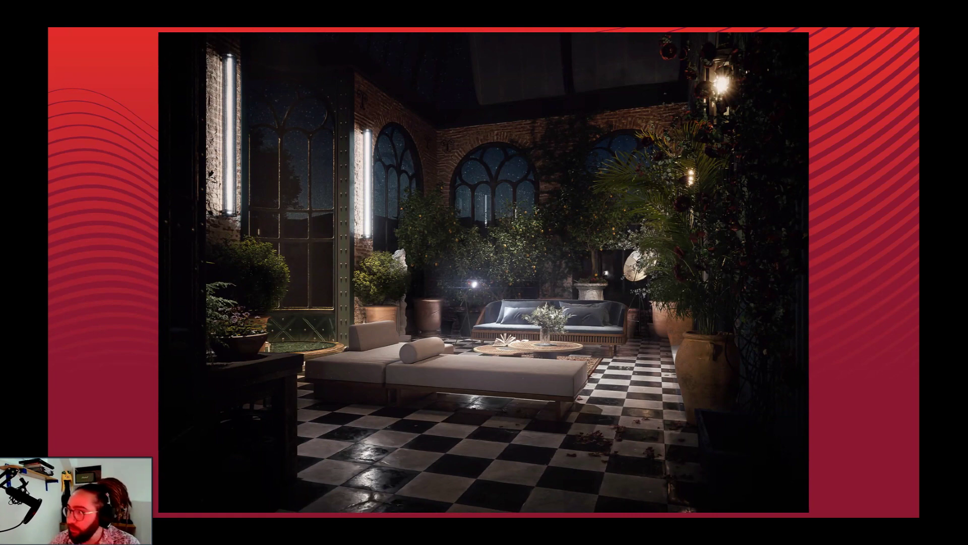
key("Right")
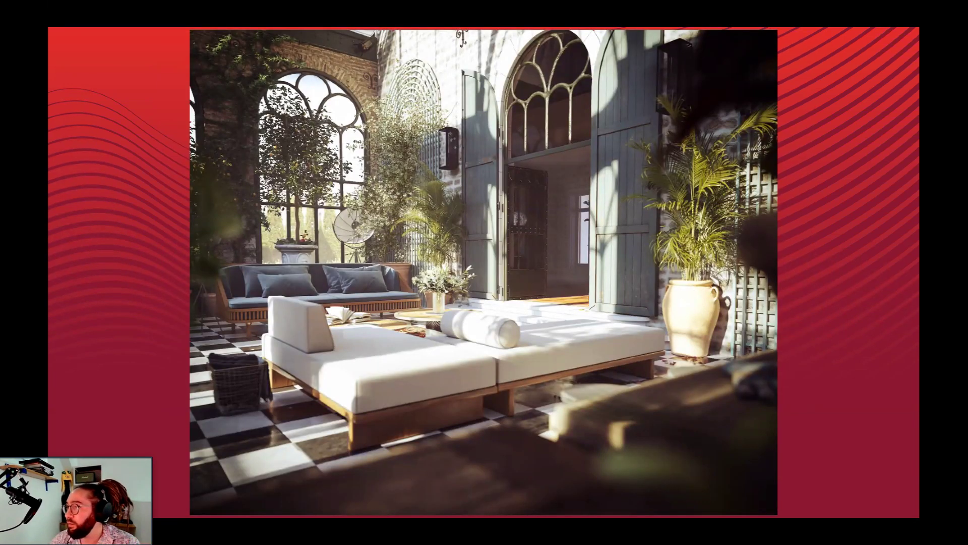
key("Right")
key("Right")
key("Right")
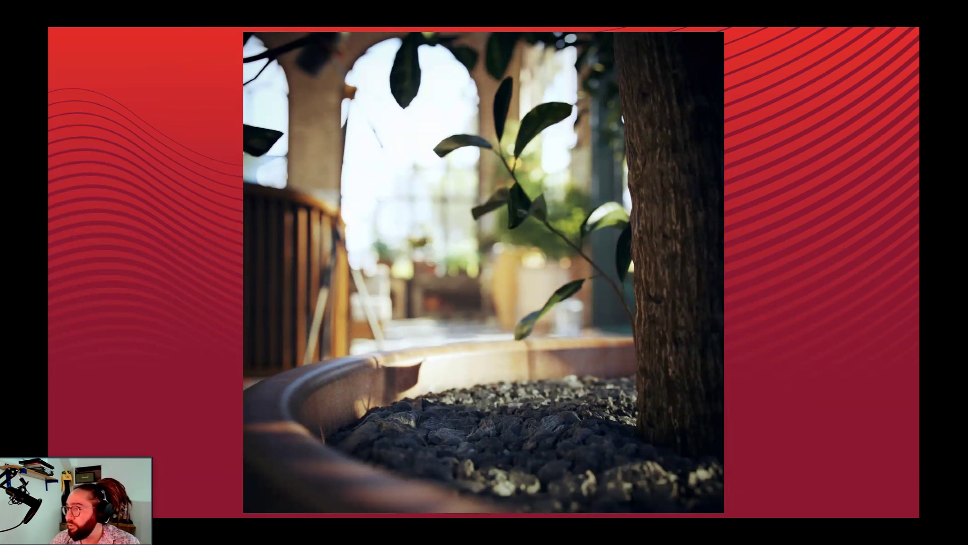
key("Right")
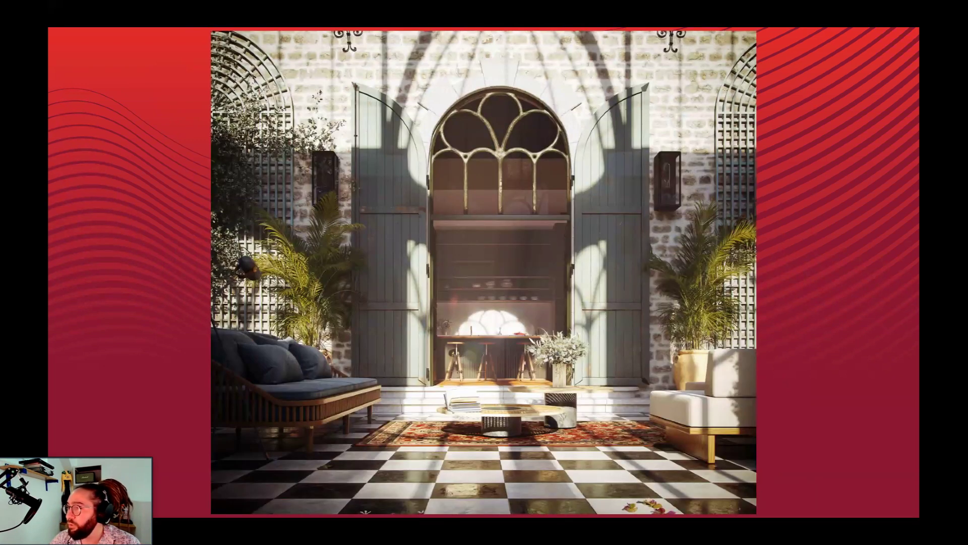
key("Right")
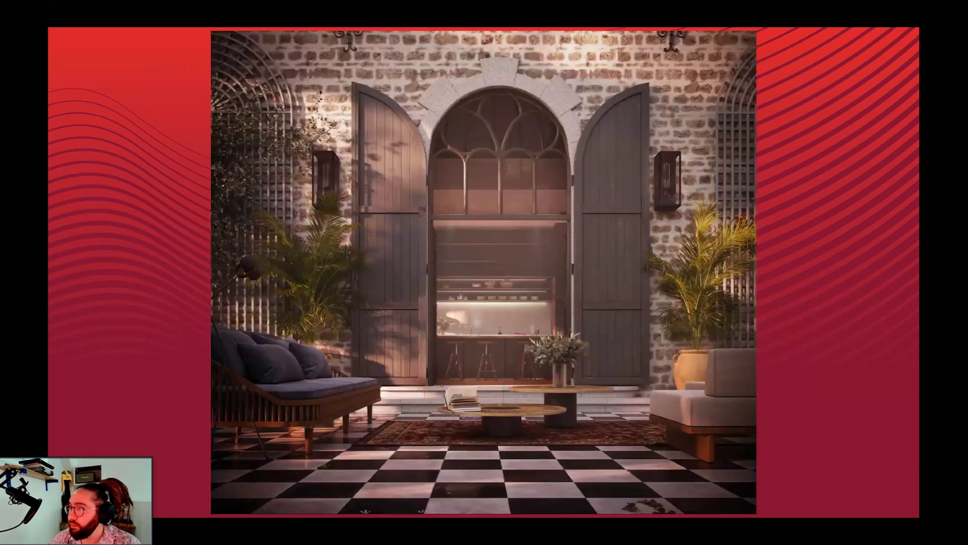
key("Right")
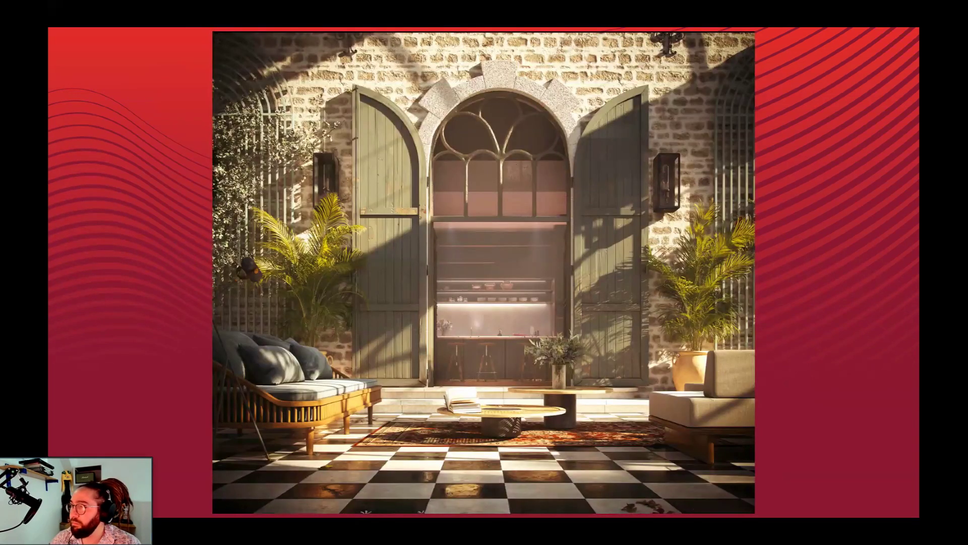
key("Right")
key("Right")
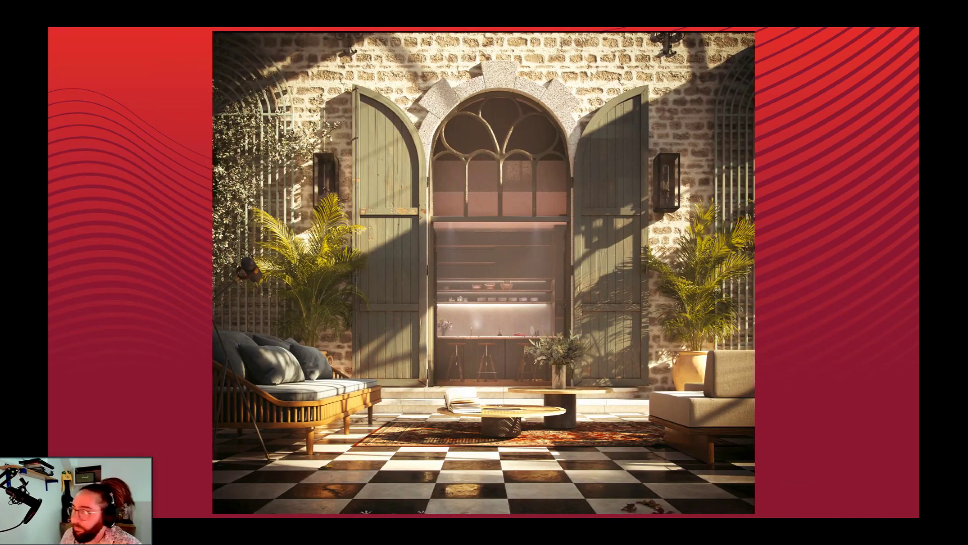
key("Right")
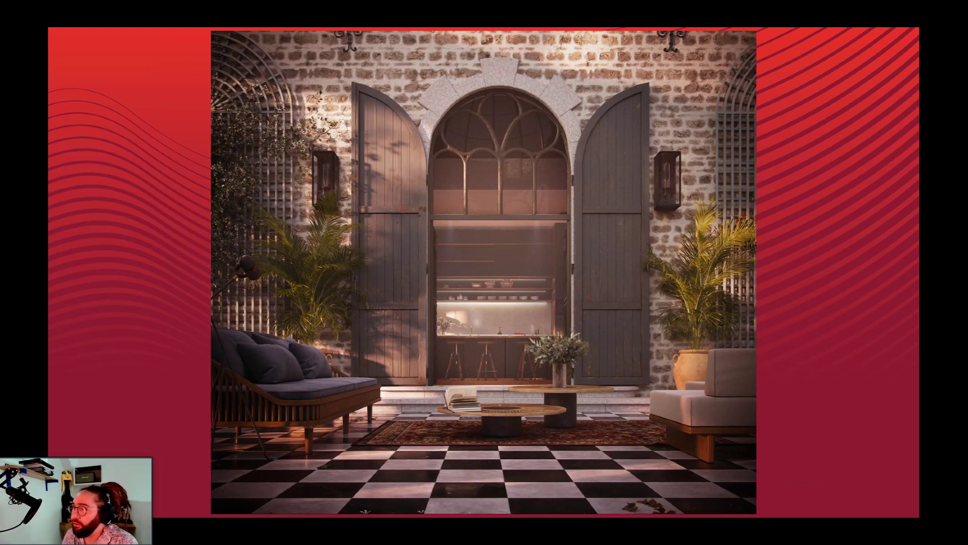
key("Right")
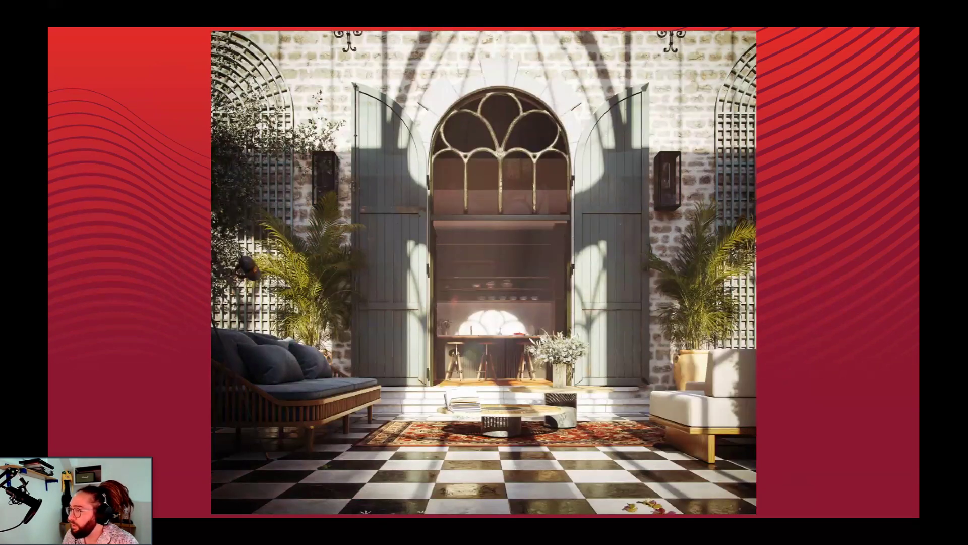
key("Right")
key("Right")
key("Right")
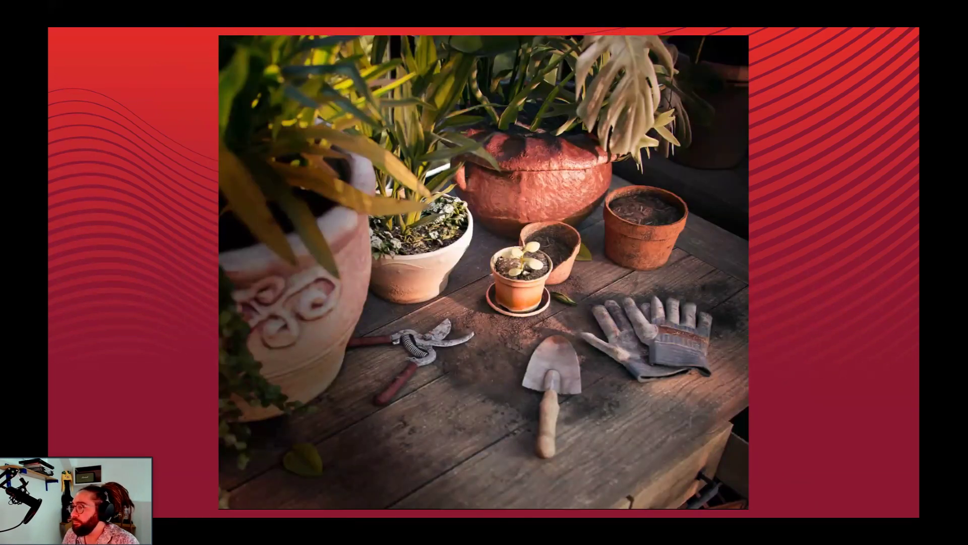
key("Left")
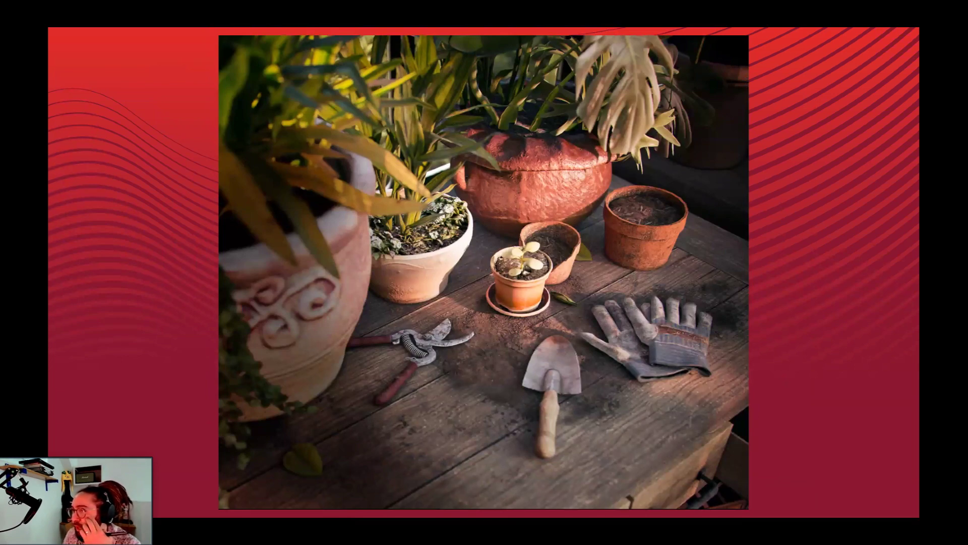
key("Right")
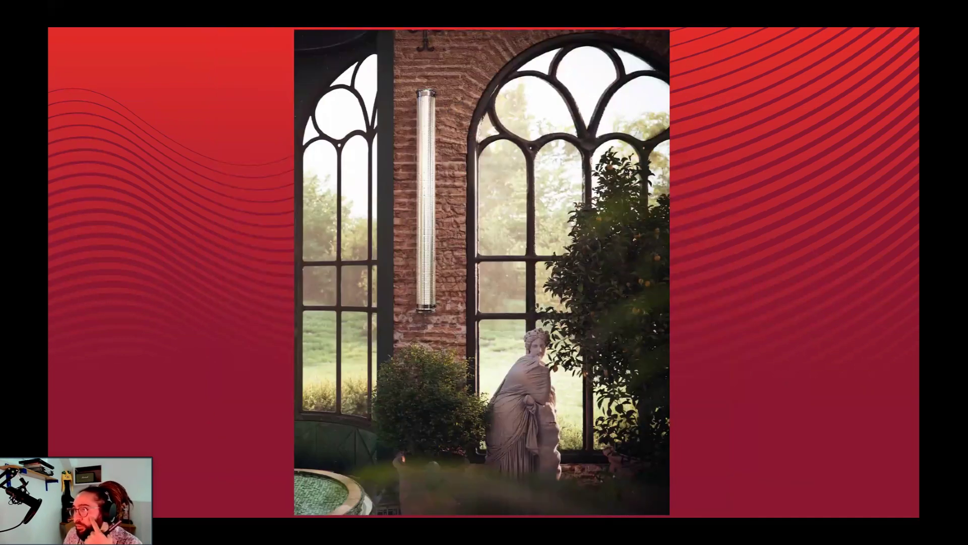